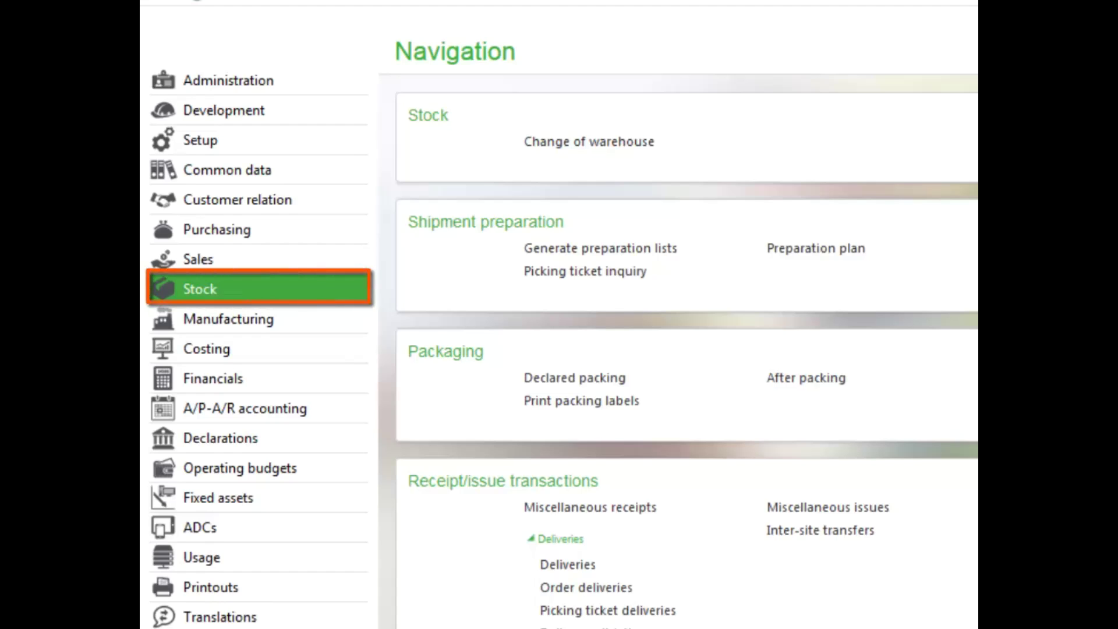
Open Stock changes under Internal transactions using the ALL Stock change transaction
scroll(686, 349, "down", 6)
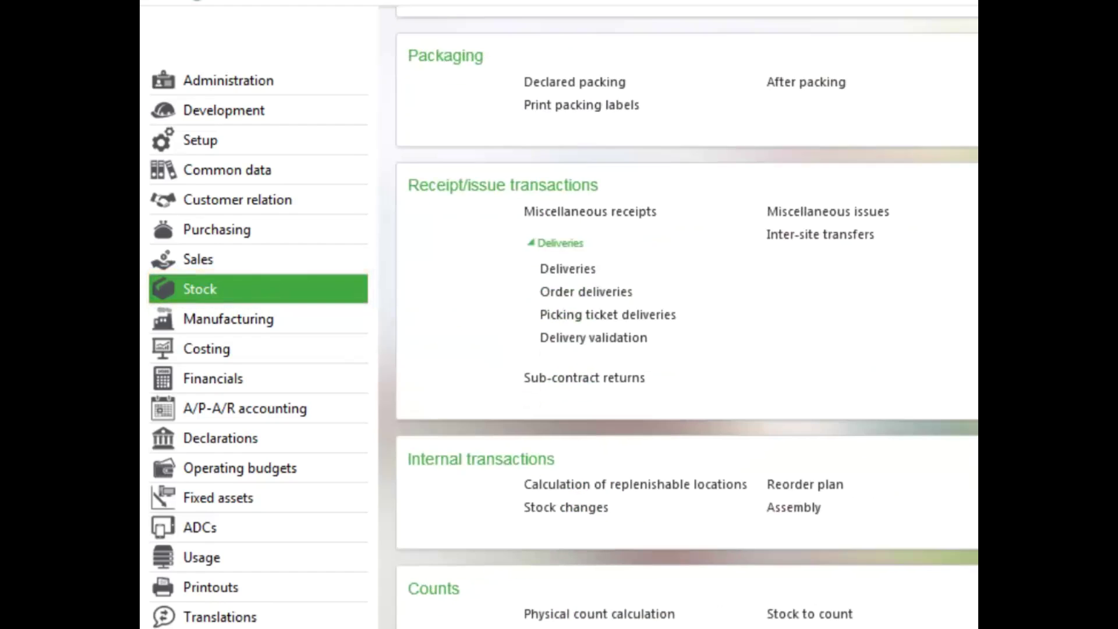
scroll(687, 323, "down", 1)
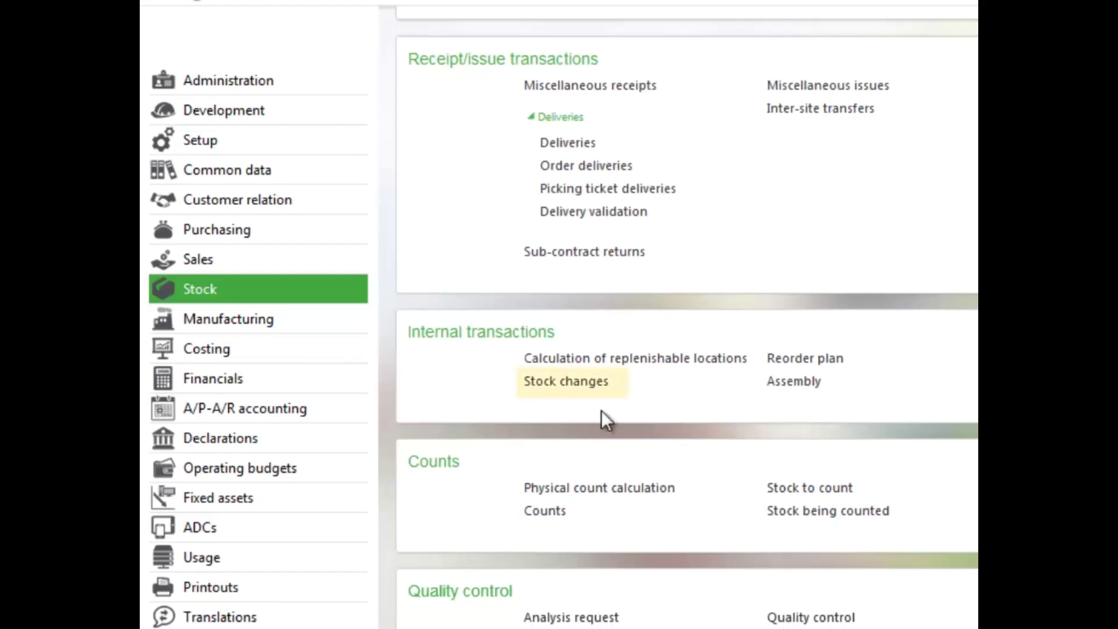
left_click(575, 380)
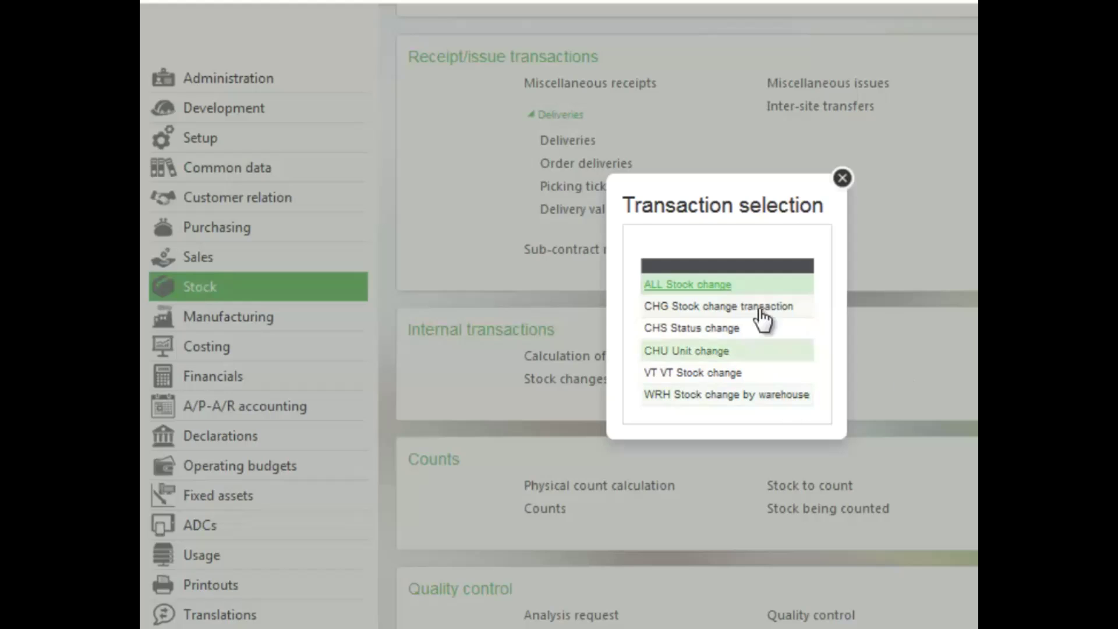
left_click(711, 286)
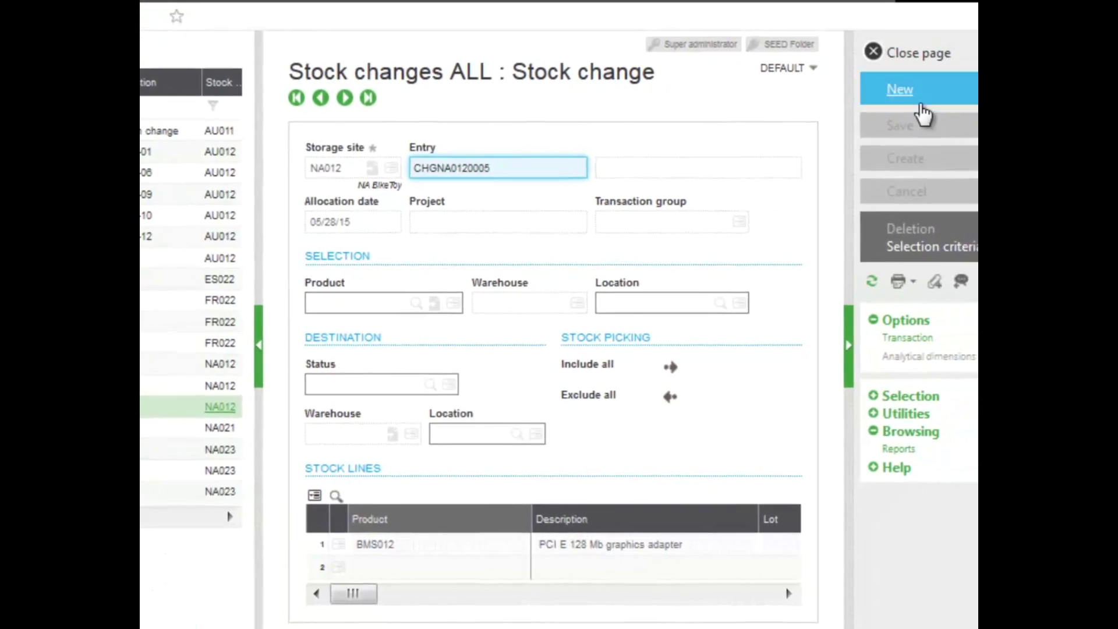
left_click(972, 85)
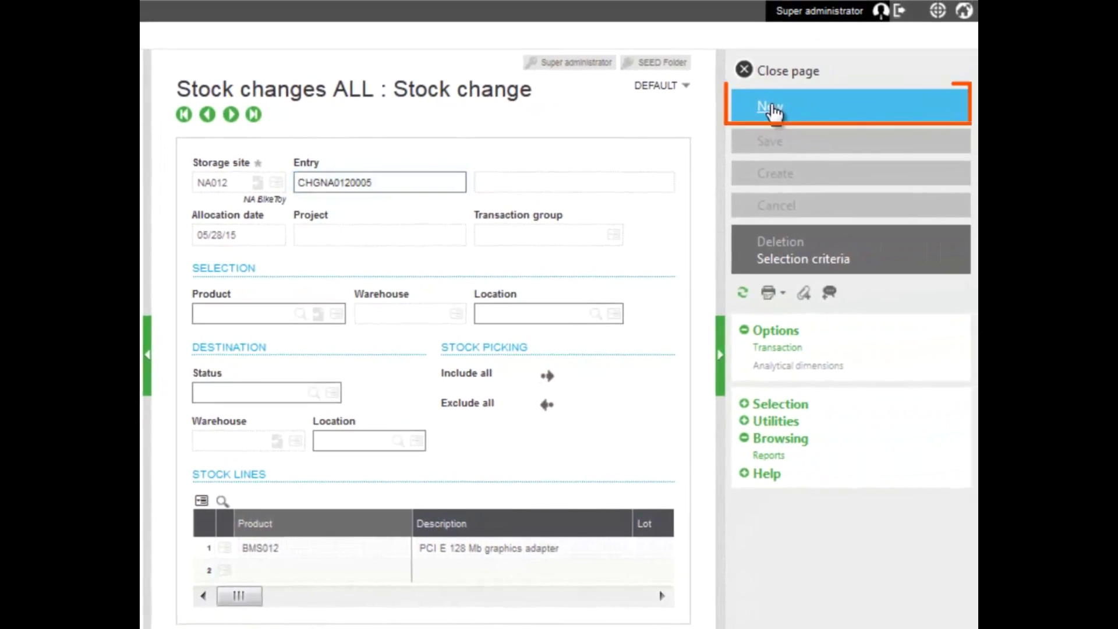
Start a new stock change with storage site NA012 and product BMS012
left_click(770, 106)
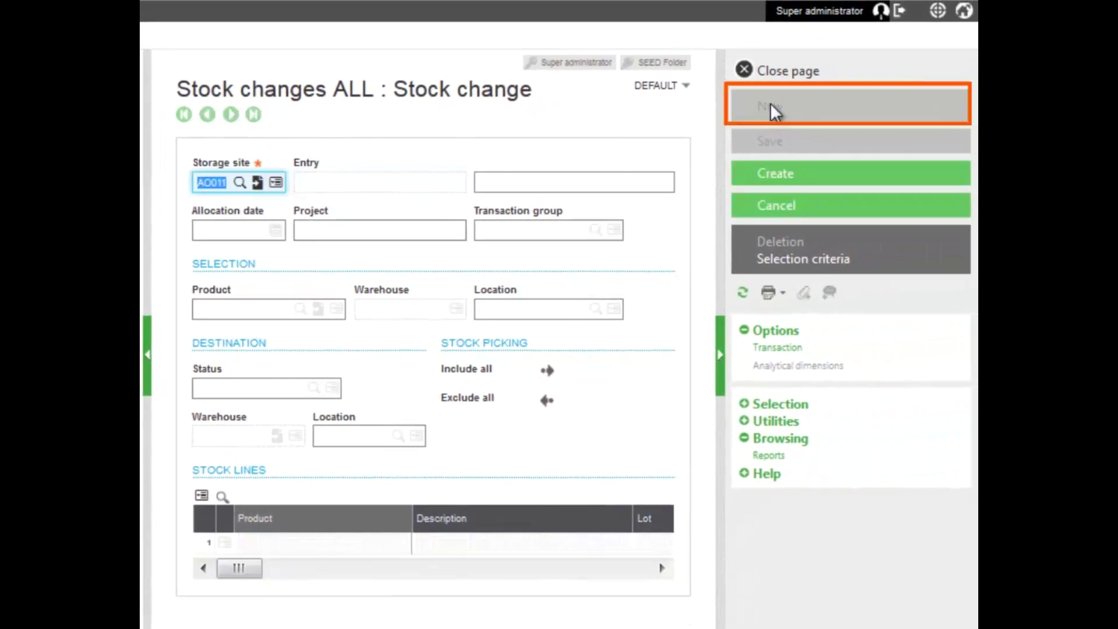
key("Delete")
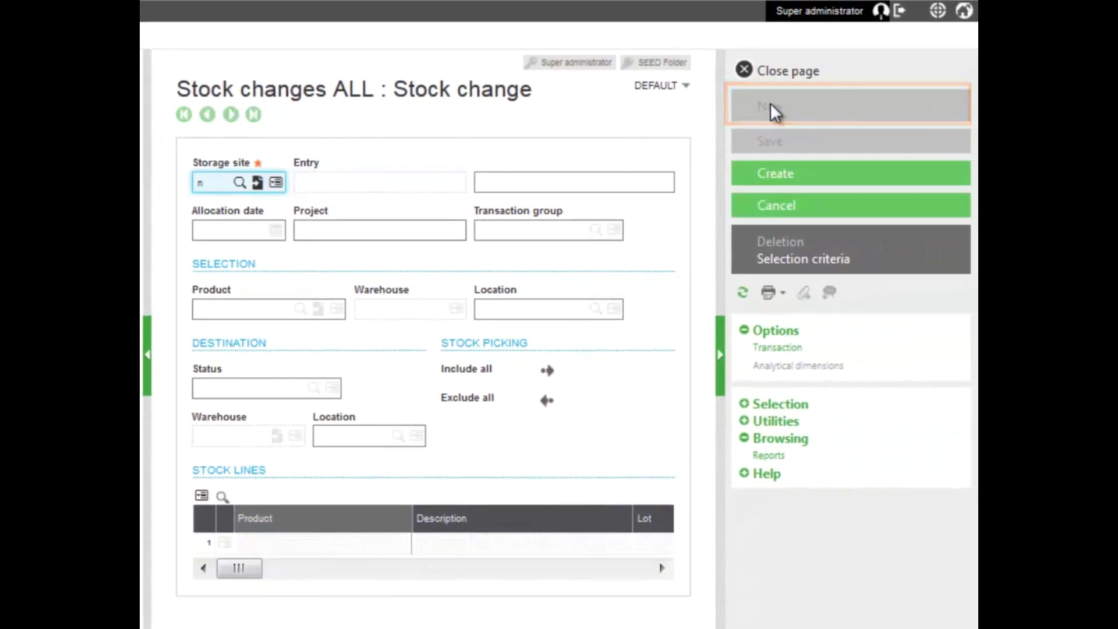
type("na012")
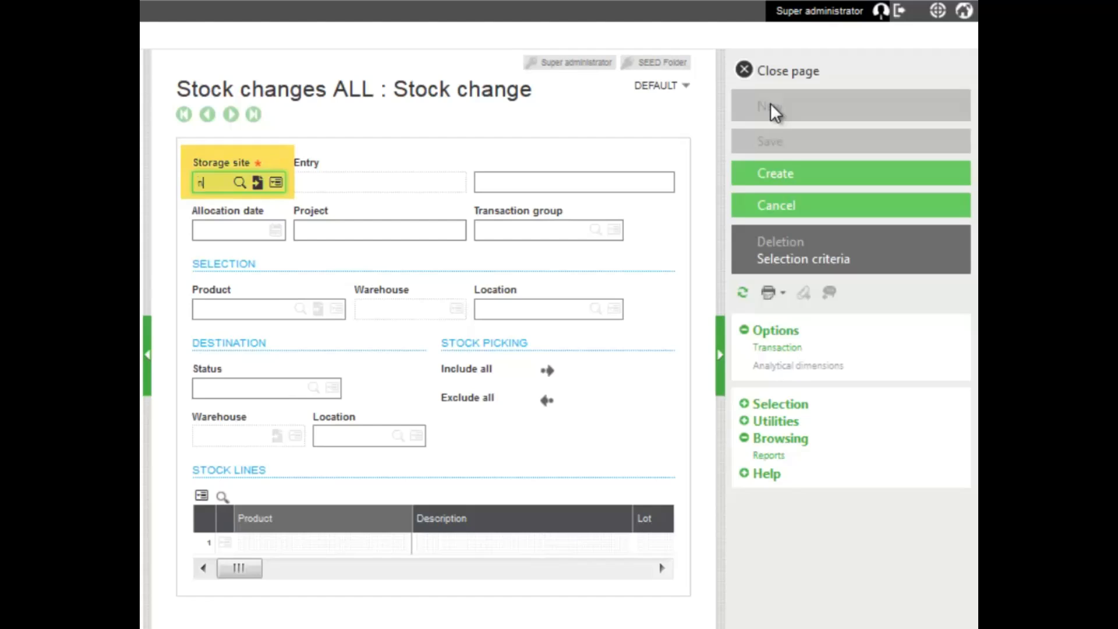
key("Tab")
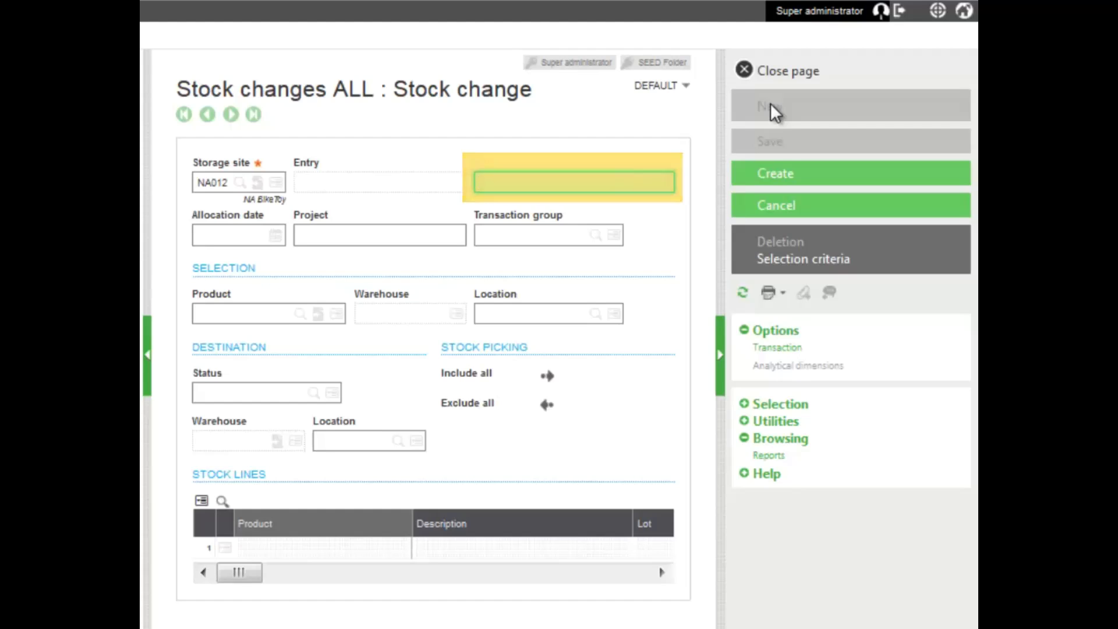
key("Tab")
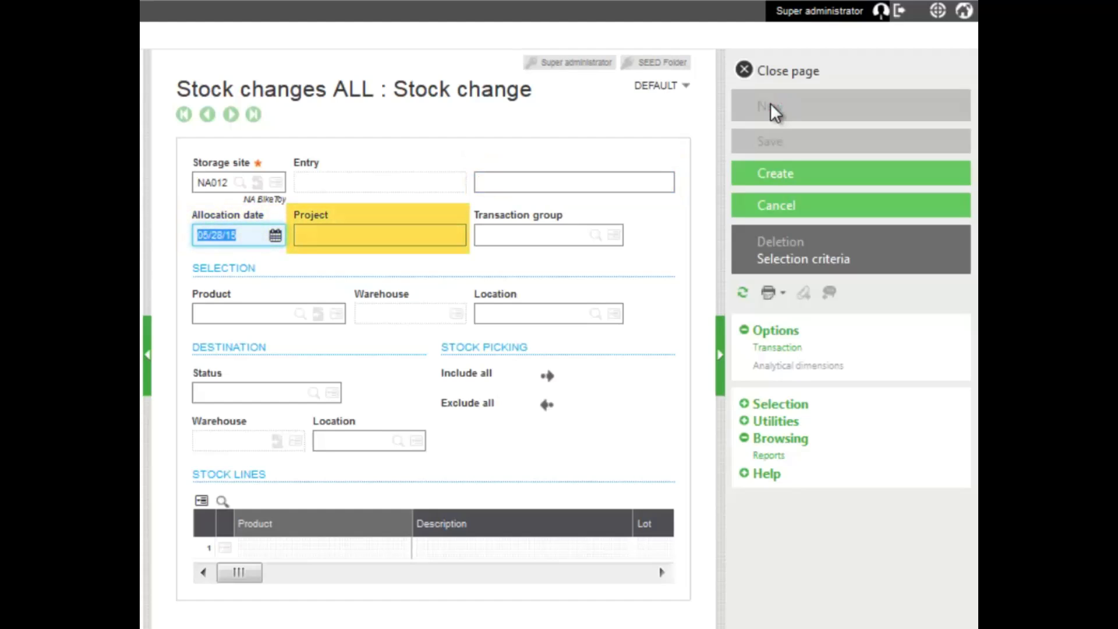
key("Tab")
key("Tab")
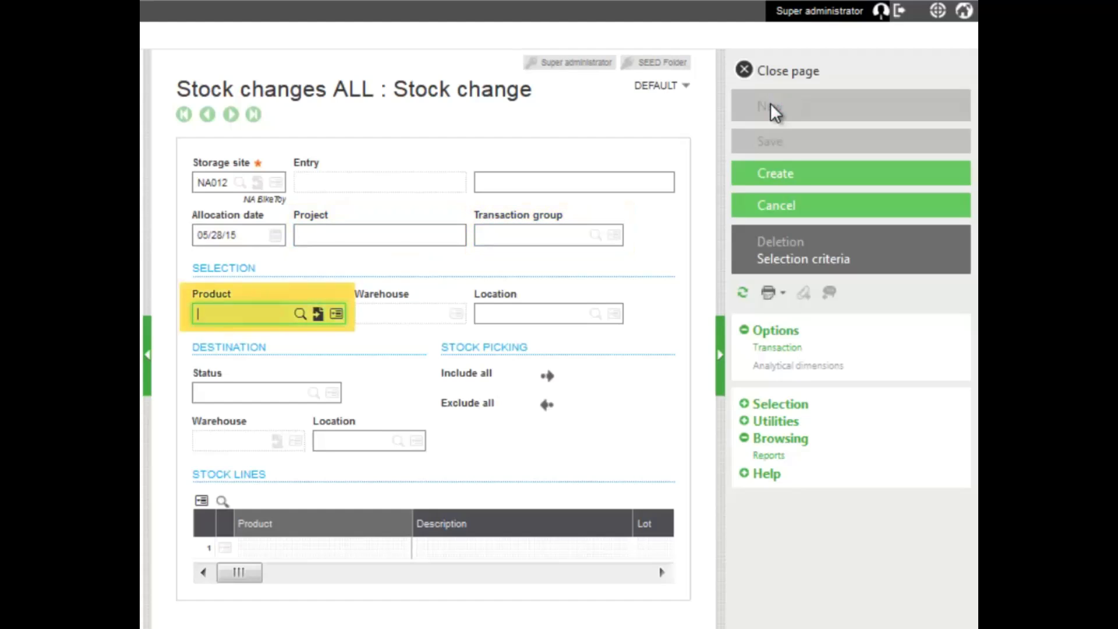
type("bms012")
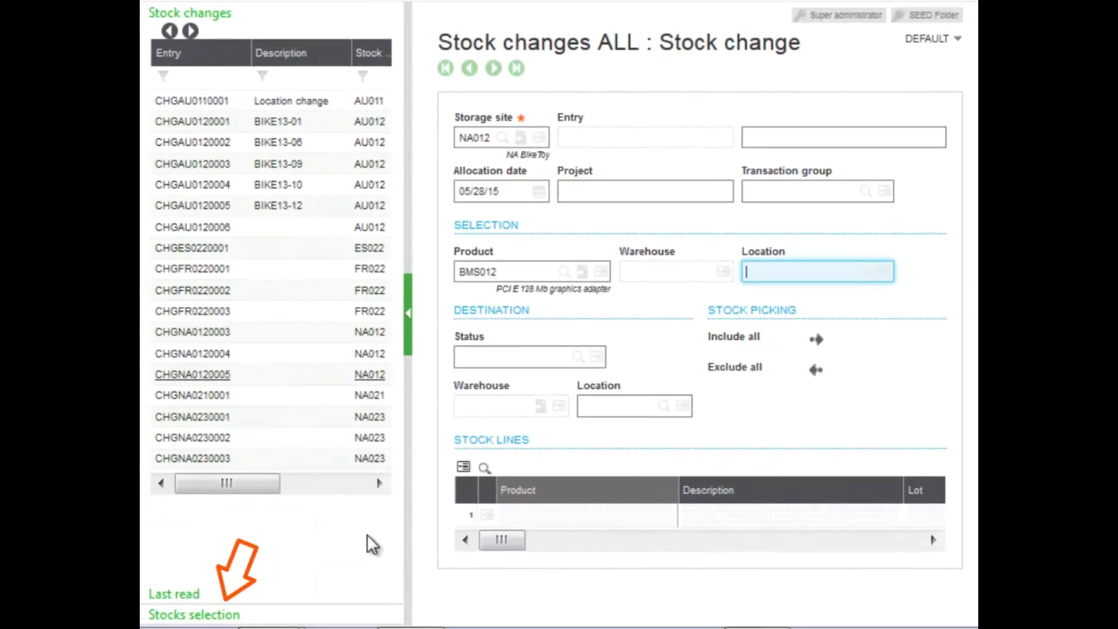
Add the BMS012 stock at location QUA01 as line 1 from Stocks selection
left_click(224, 617)
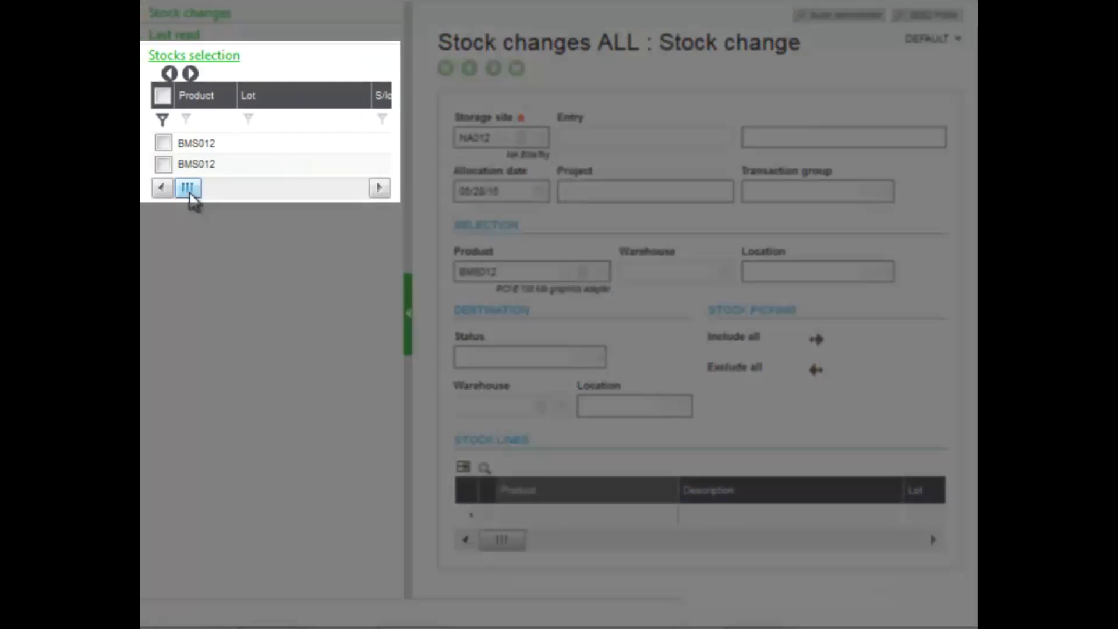
left_click_drag(190, 194, 253, 187)
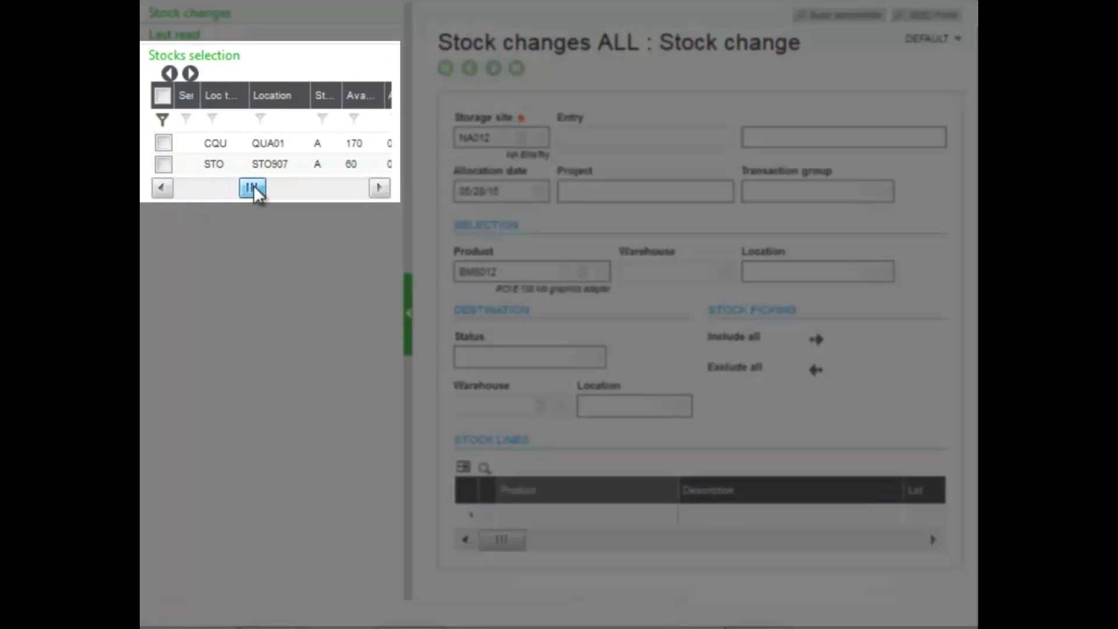
left_click_drag(254, 185, 250, 186)
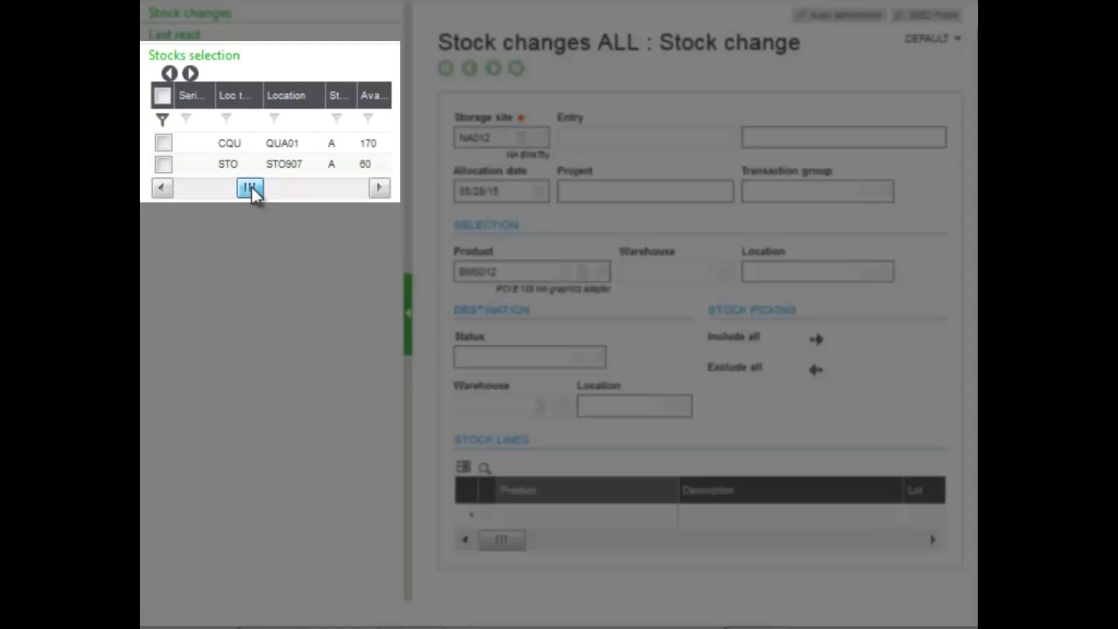
left_click_drag(250, 186, 174, 212)
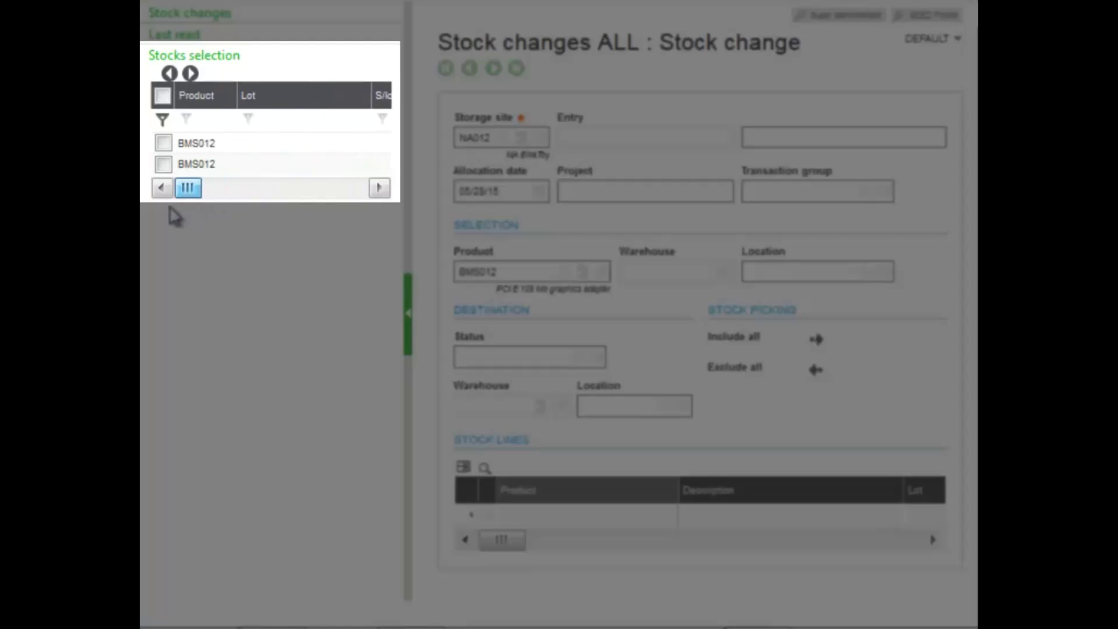
left_click(162, 143)
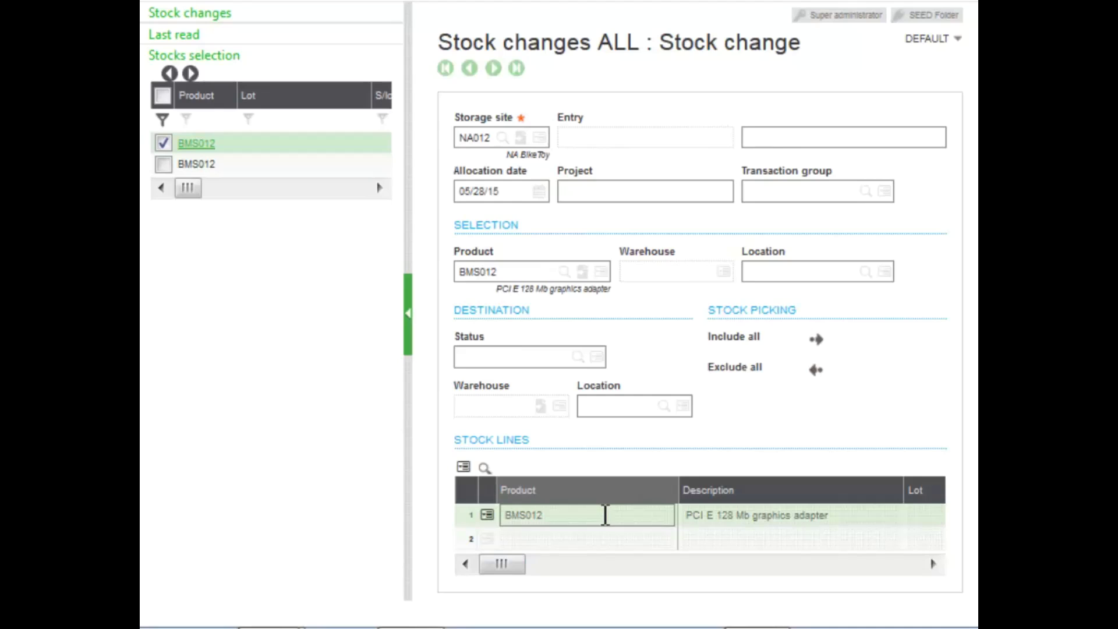
Accept line 1 defaults: 170 UN, status A, location type CQU, location QUA01
key("Tab")
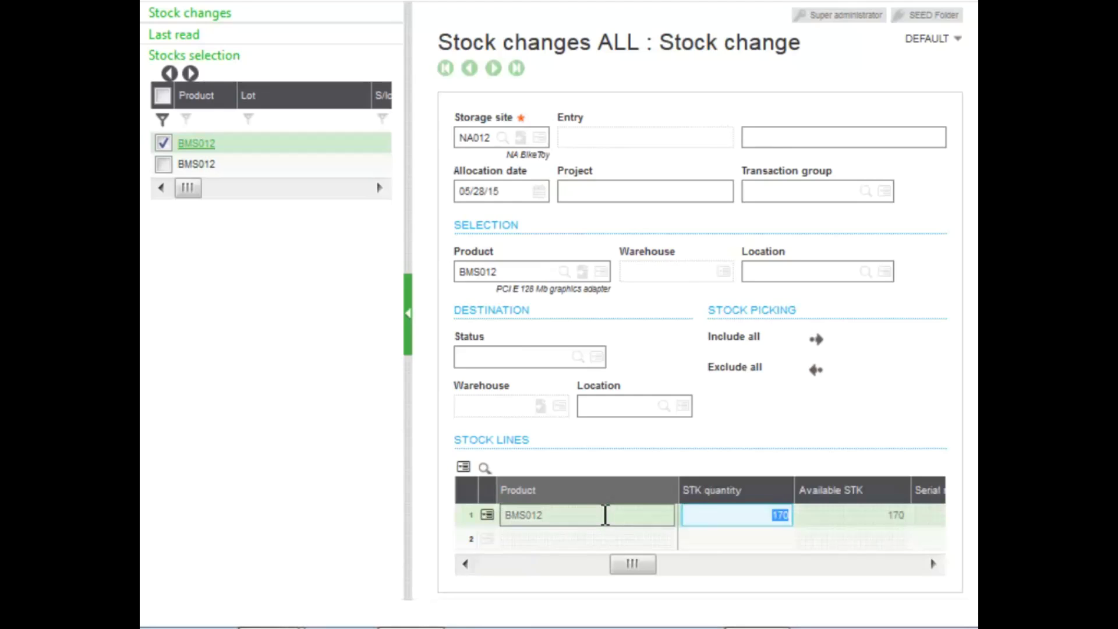
key("Tab")
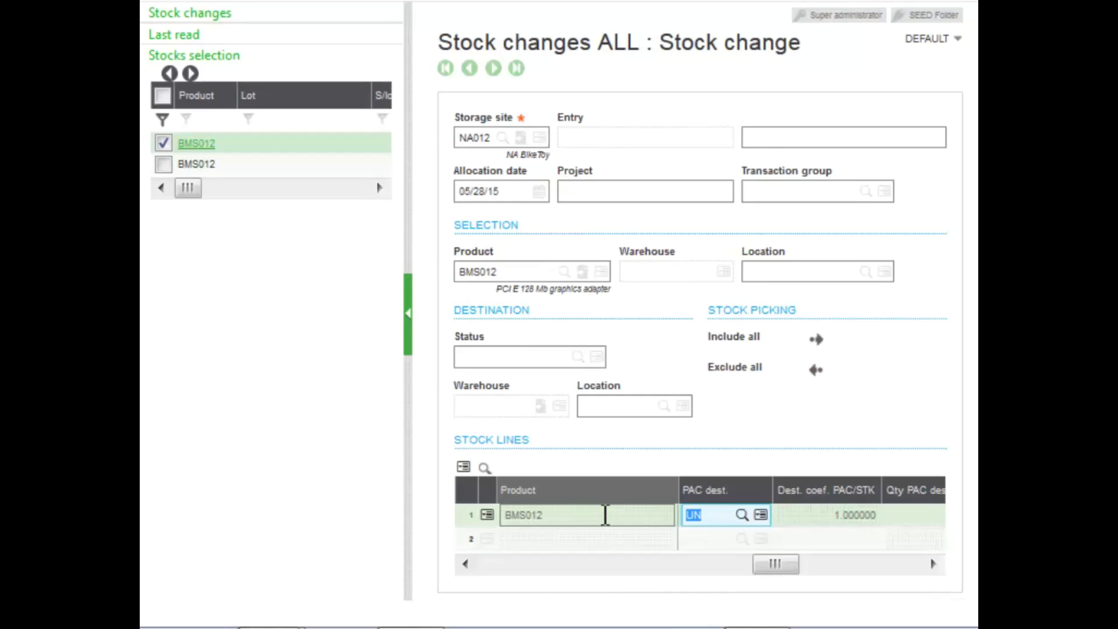
key("Tab")
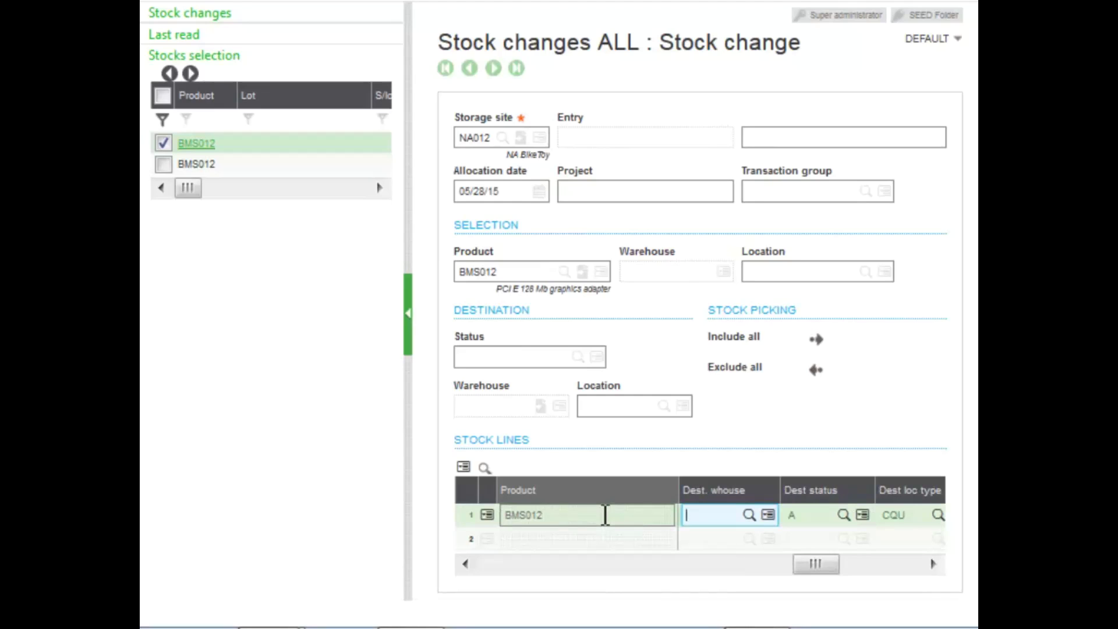
key("Tab")
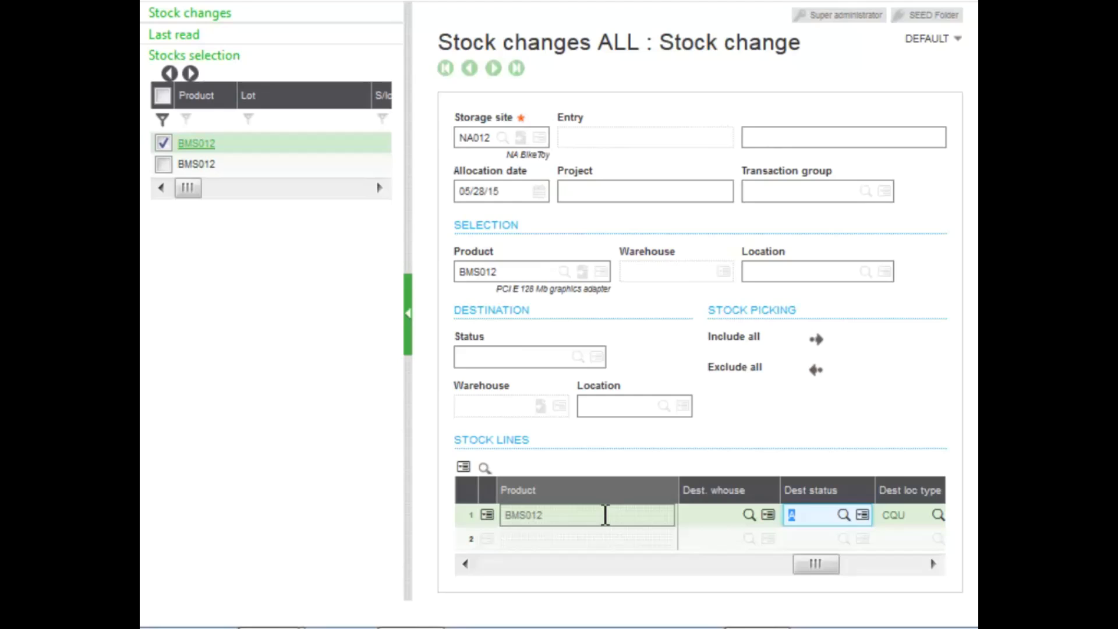
key("Tab")
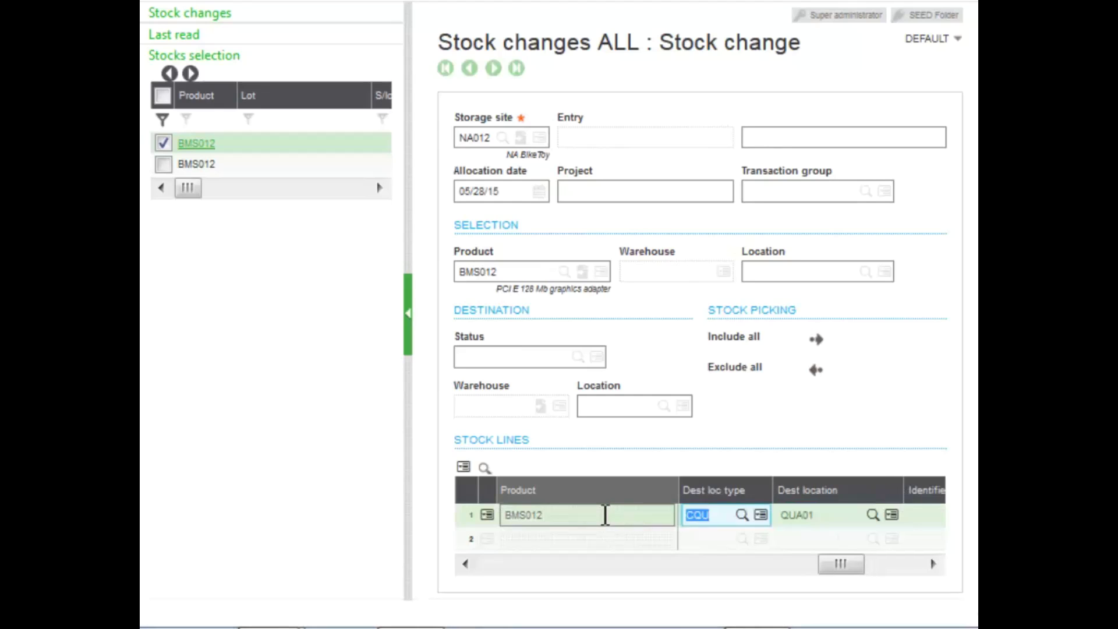
key("Tab")
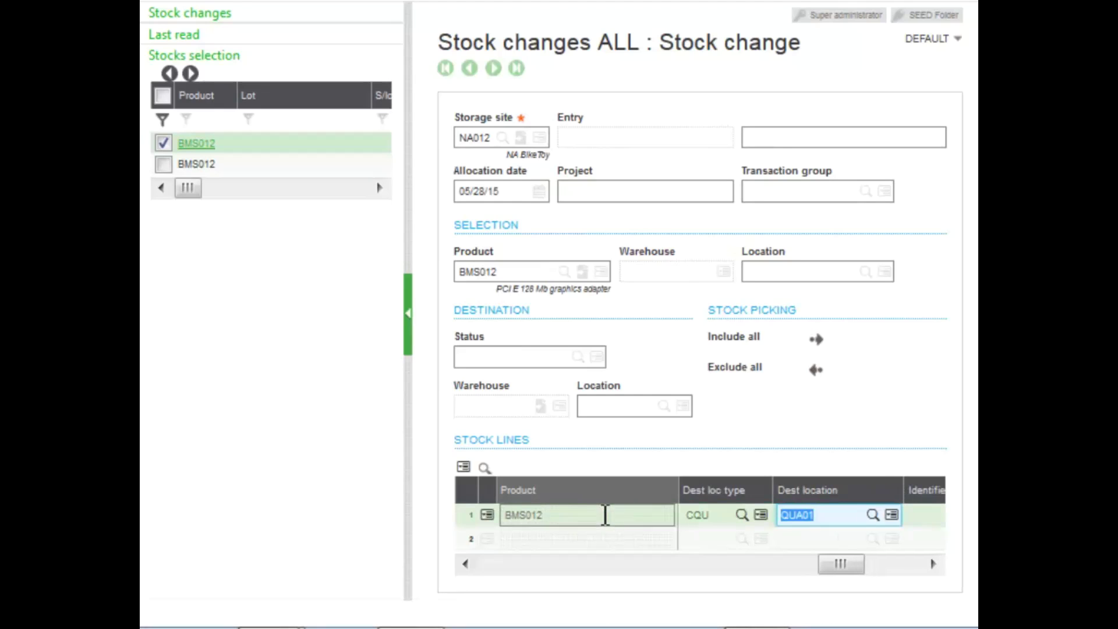
key("Tab")
key("Tab")
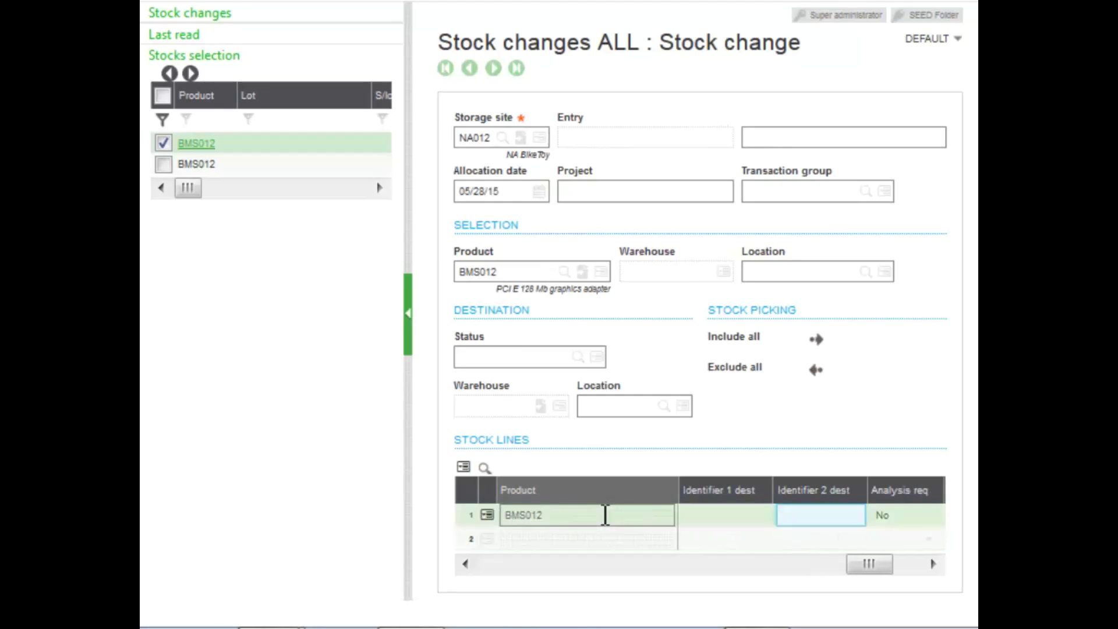
key("Tab")
key("Tab")
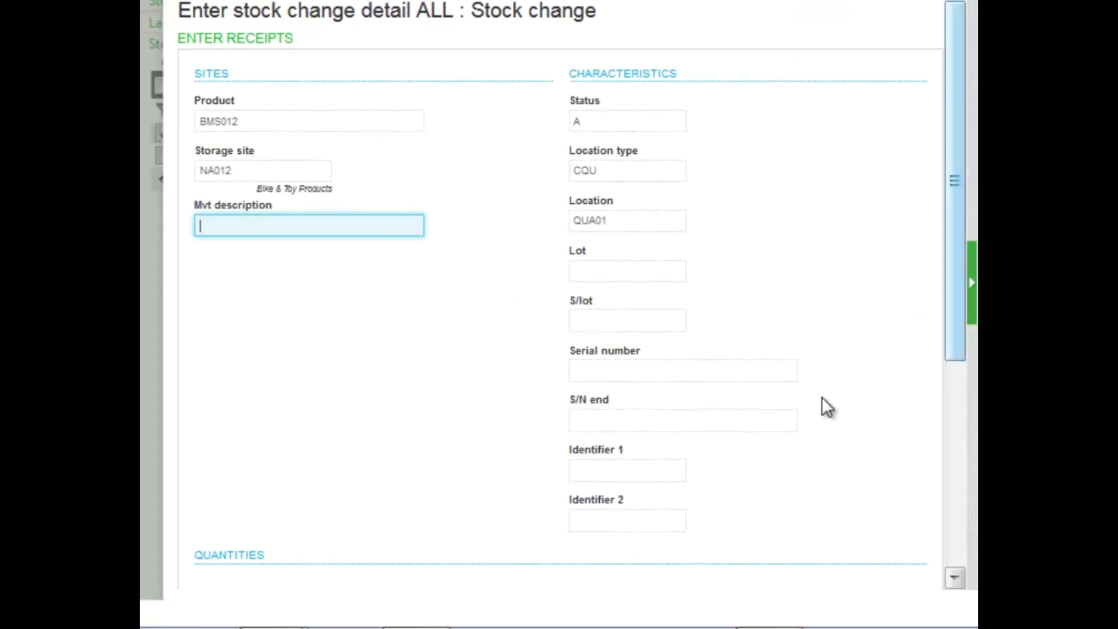
Change line 1's quantity to process from 170 to 100
left_click(953, 331)
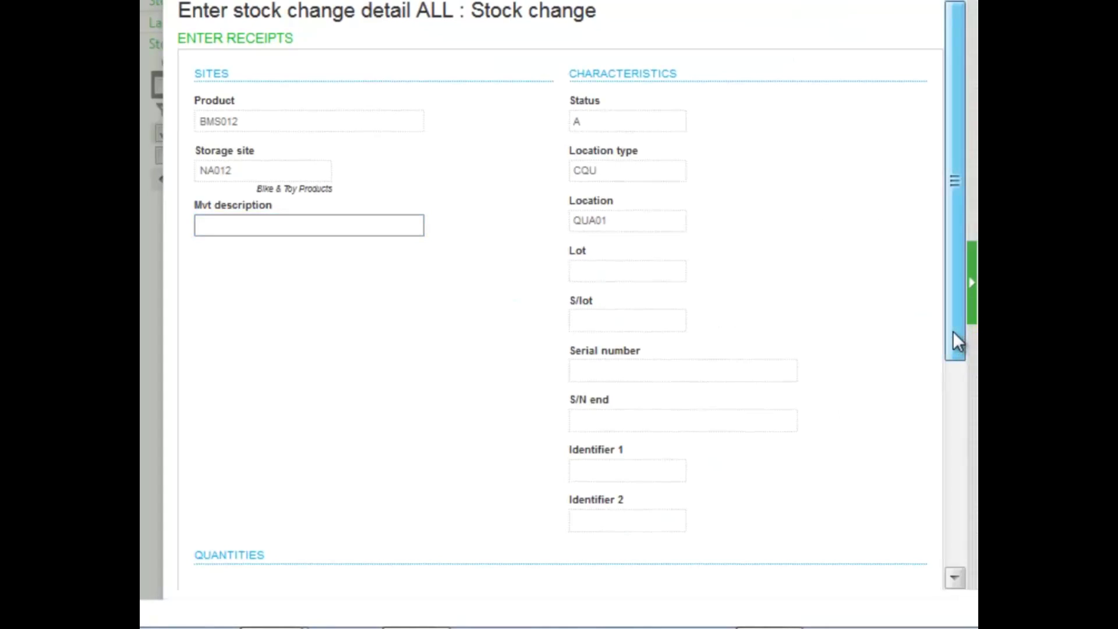
left_click_drag(953, 332, 962, 549)
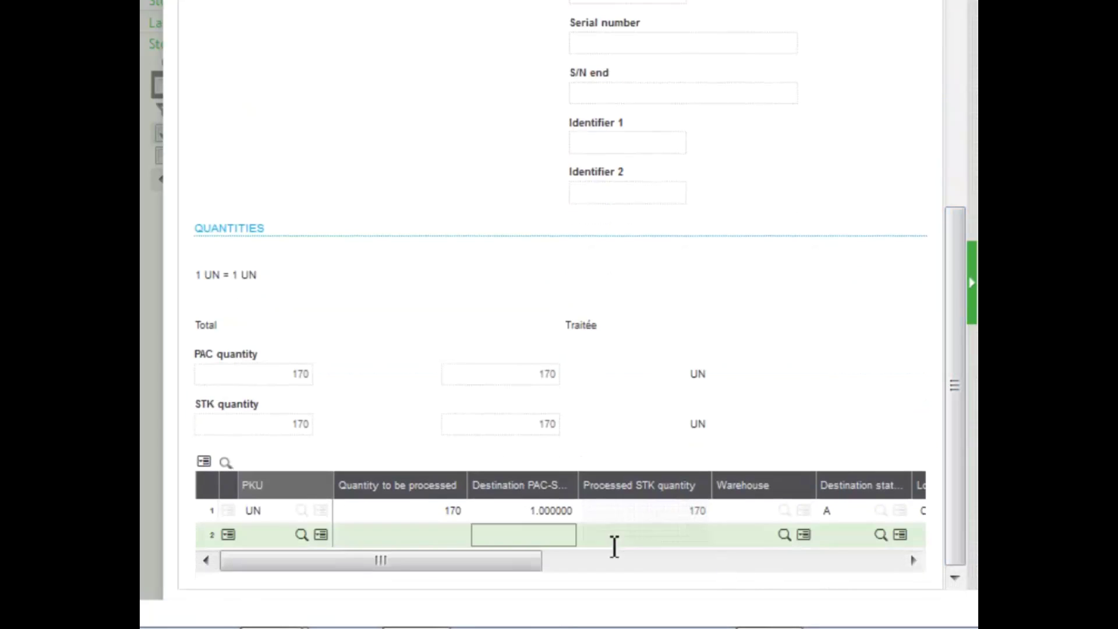
left_click(402, 510)
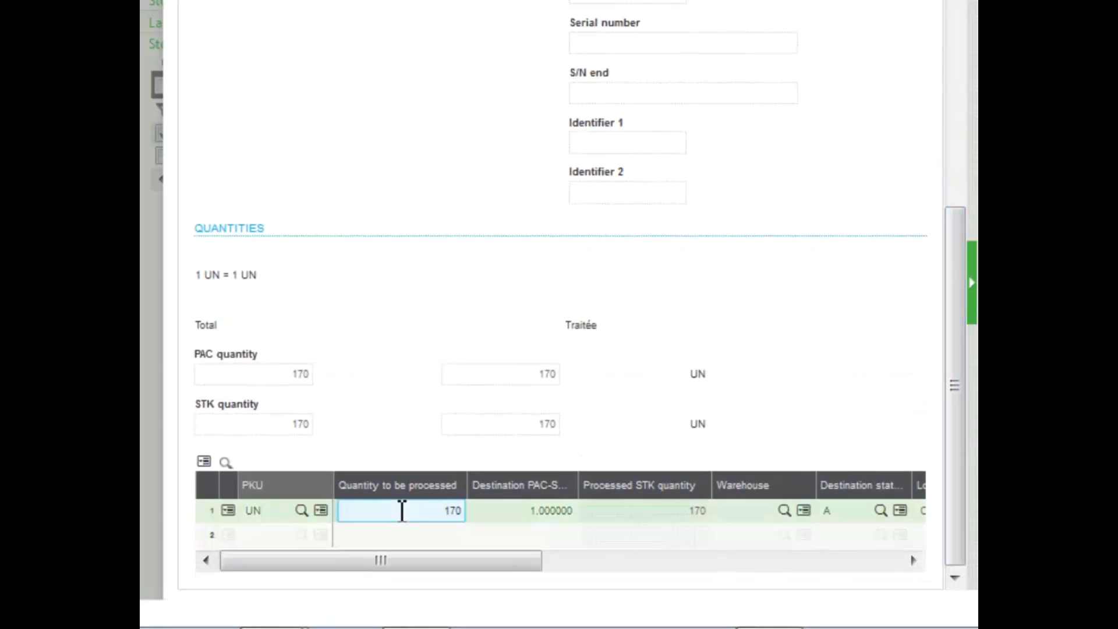
left_click_drag(445, 510, 461, 510)
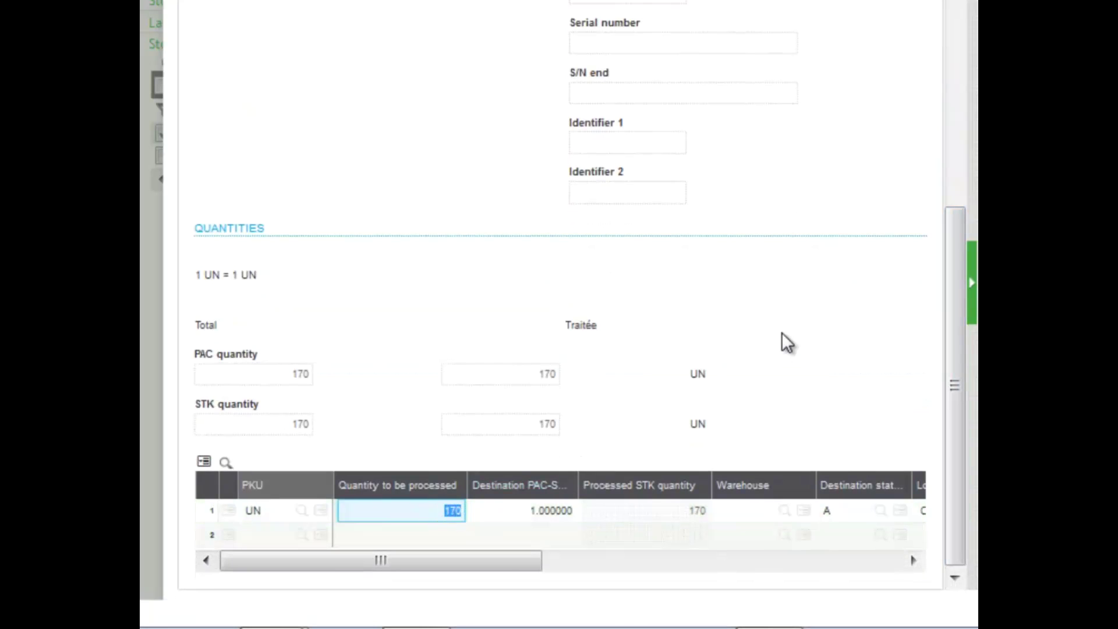
type("100")
key("Tab")
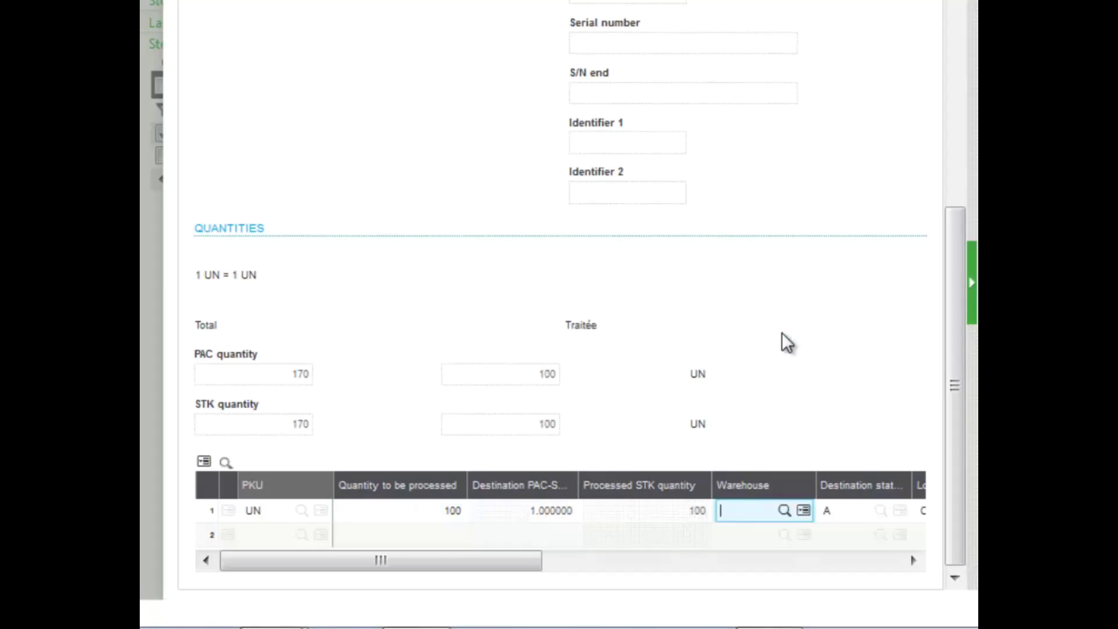
Set destination location type STO and destination location STO907
key("Tab")
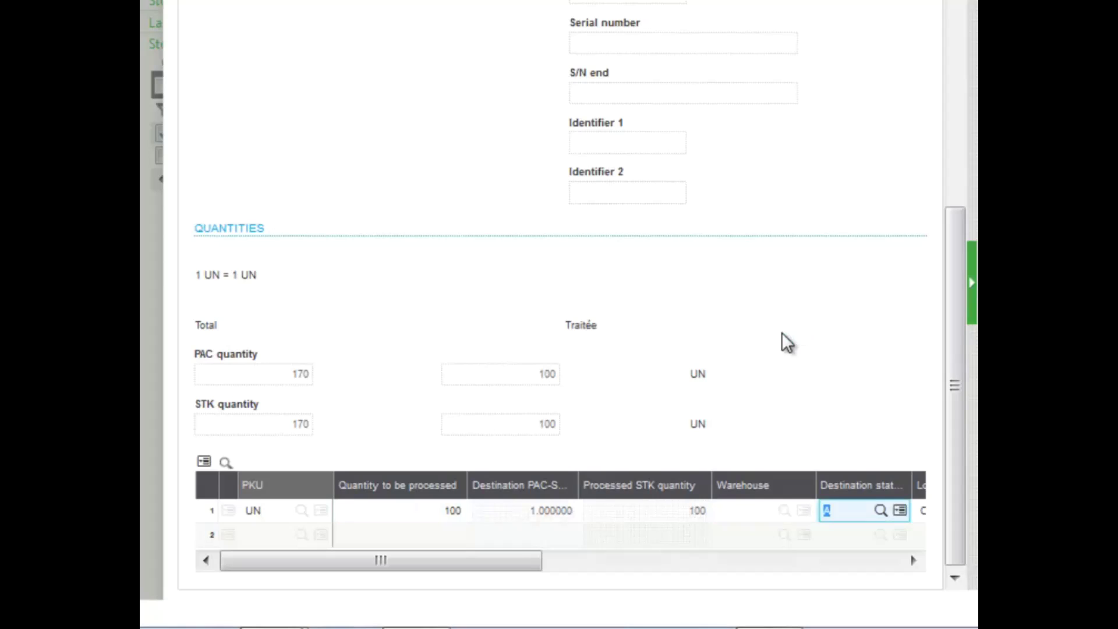
key("Tab")
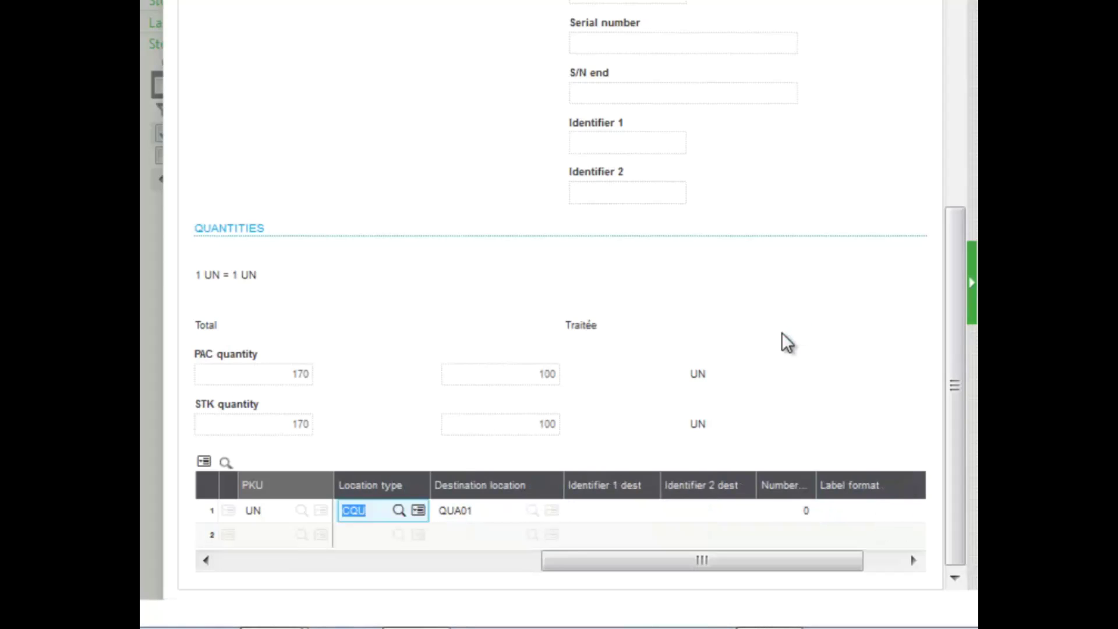
type("sto")
key("Tab")
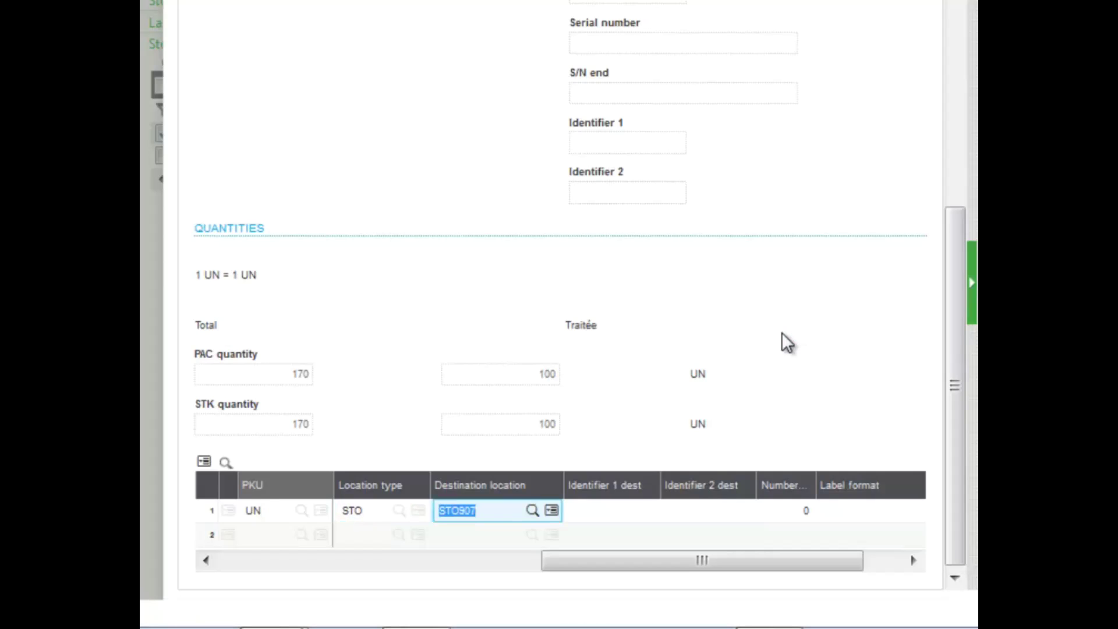
key("Tab")
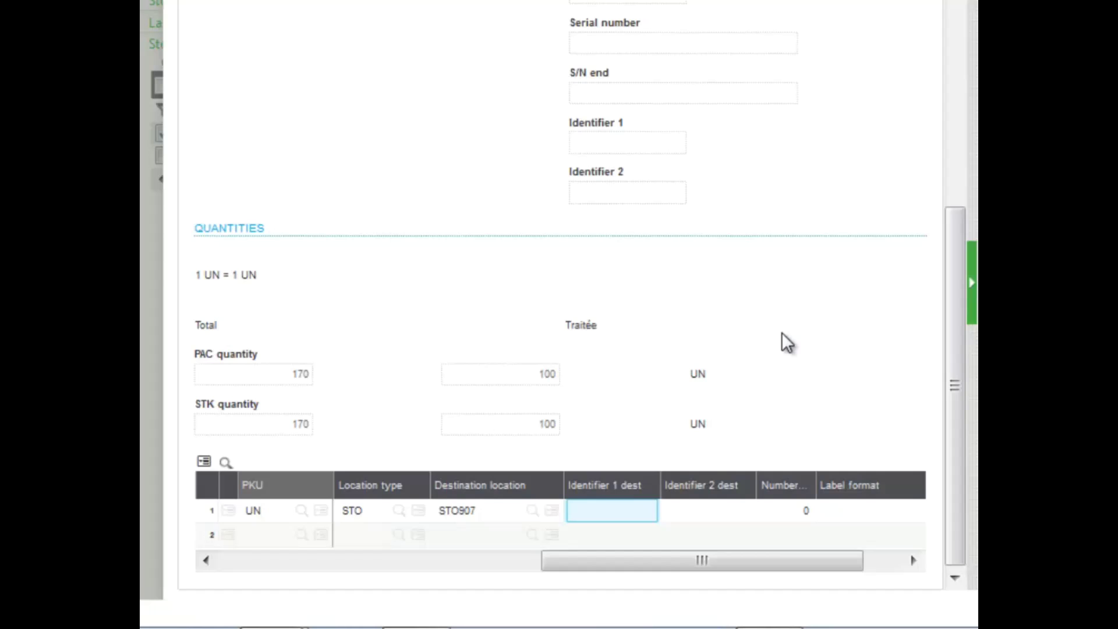
key("Tab")
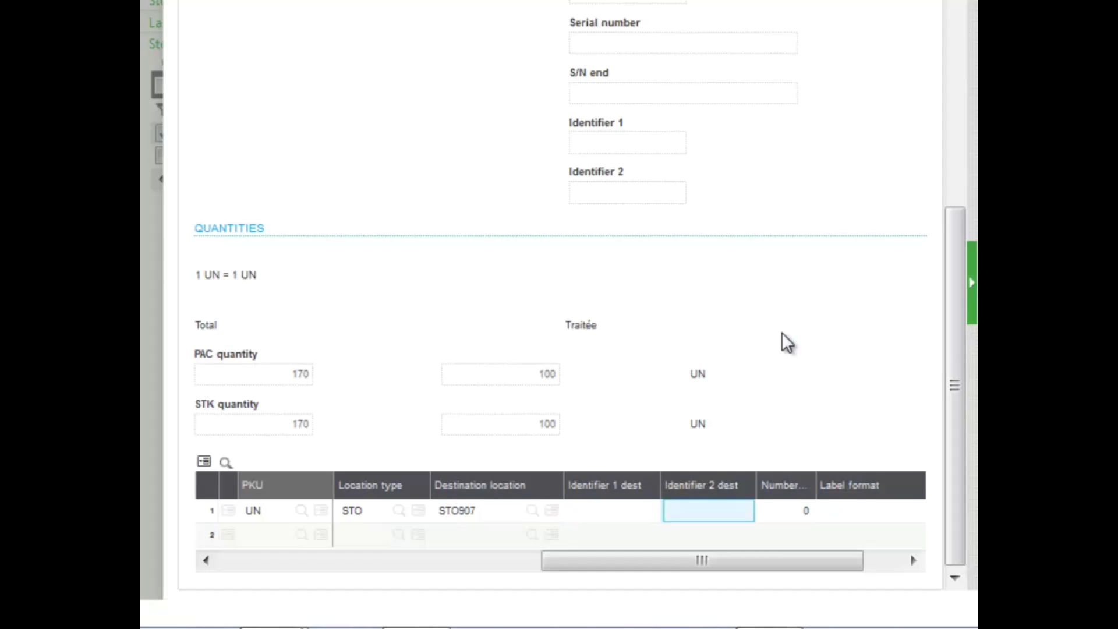
key("Tab")
key("Tab")
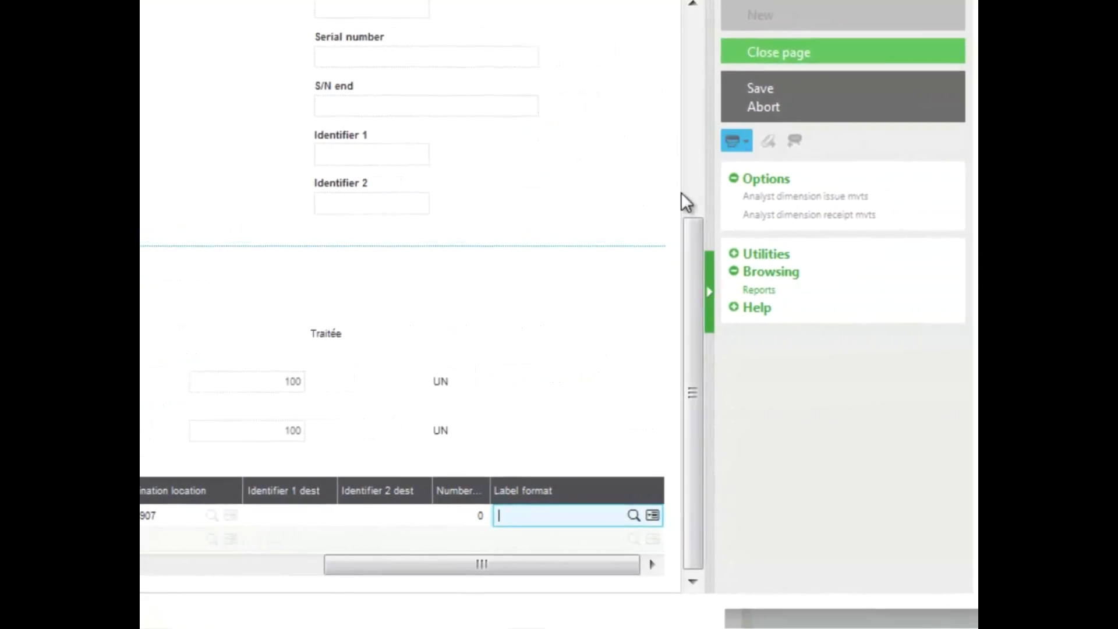
Save the line details and create the stock change record
left_click(763, 89)
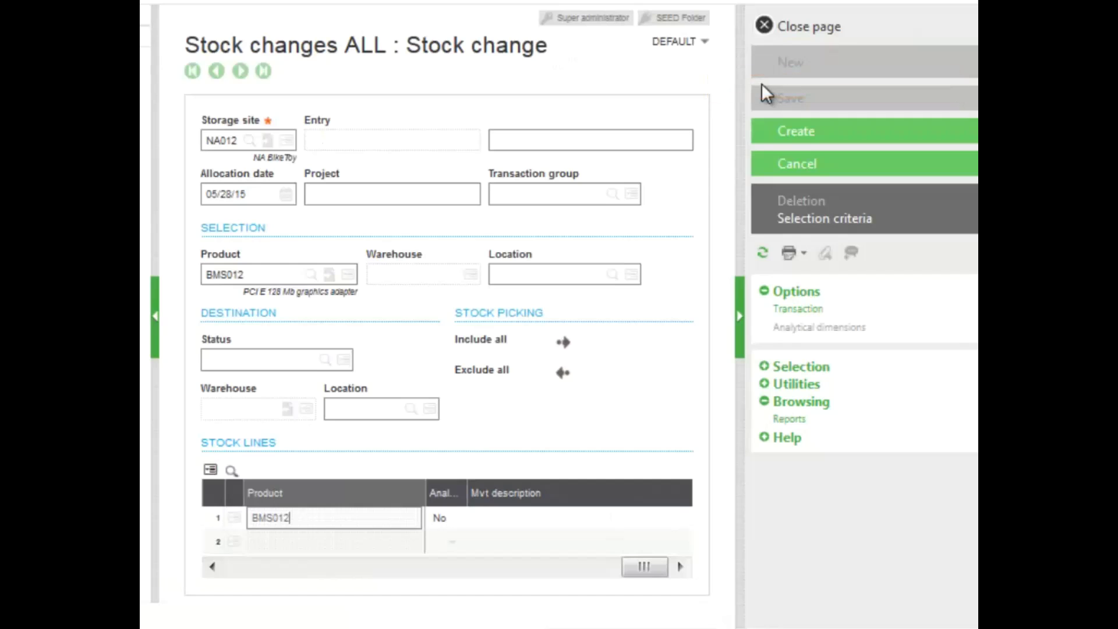
left_click(792, 133)
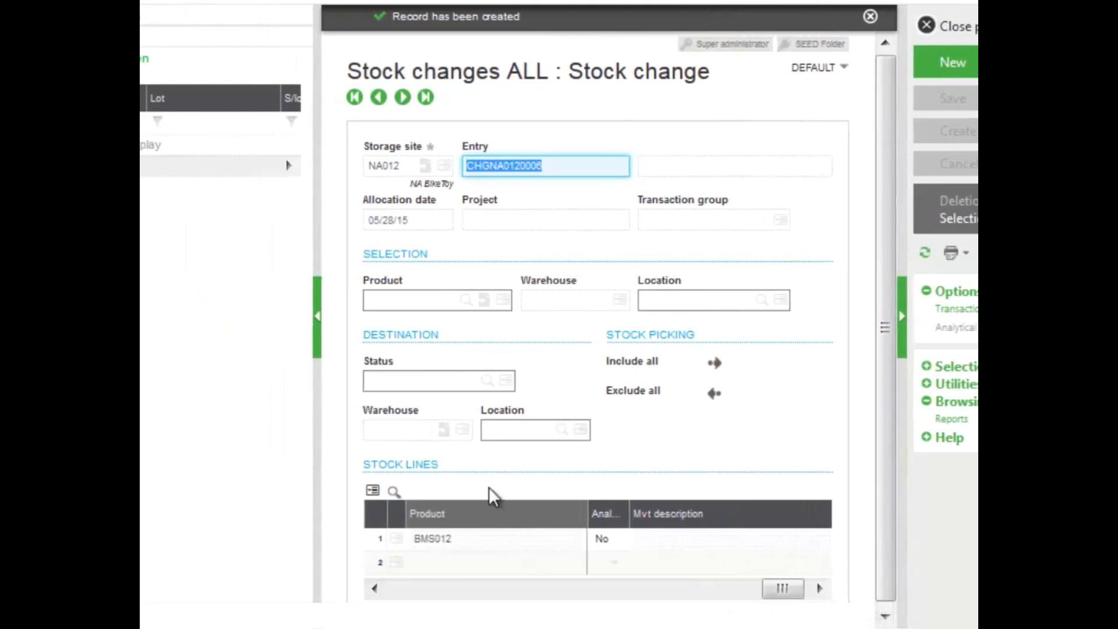
left_click(396, 538)
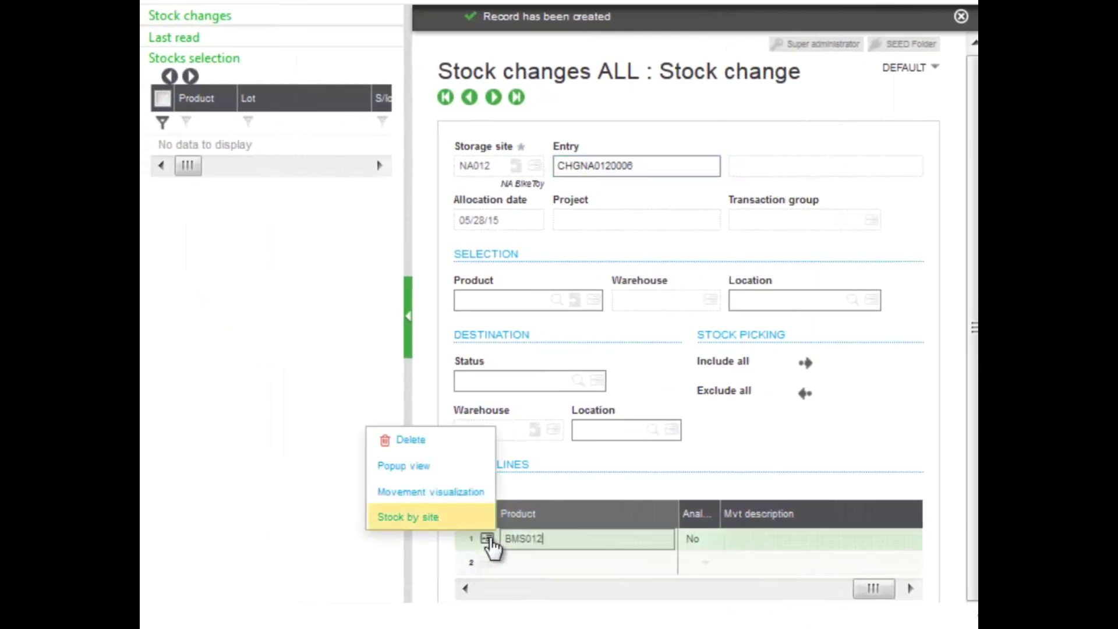
Show Stock by site for BMS012, with 230 UN available at NA012
left_click(395, 519)
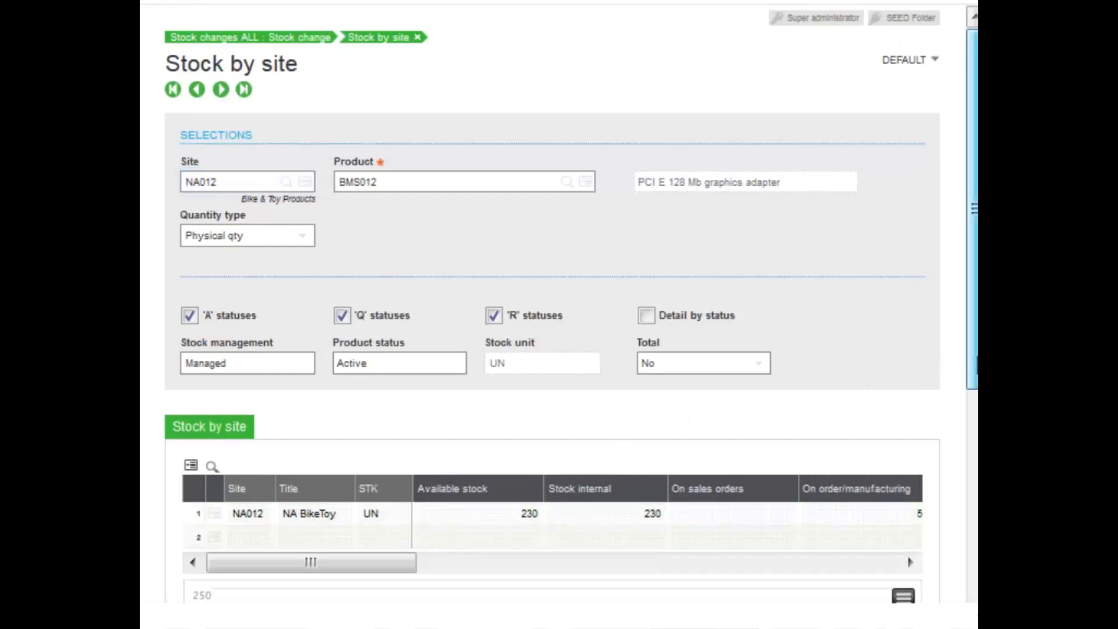
scroll(651, 475, "down", 3)
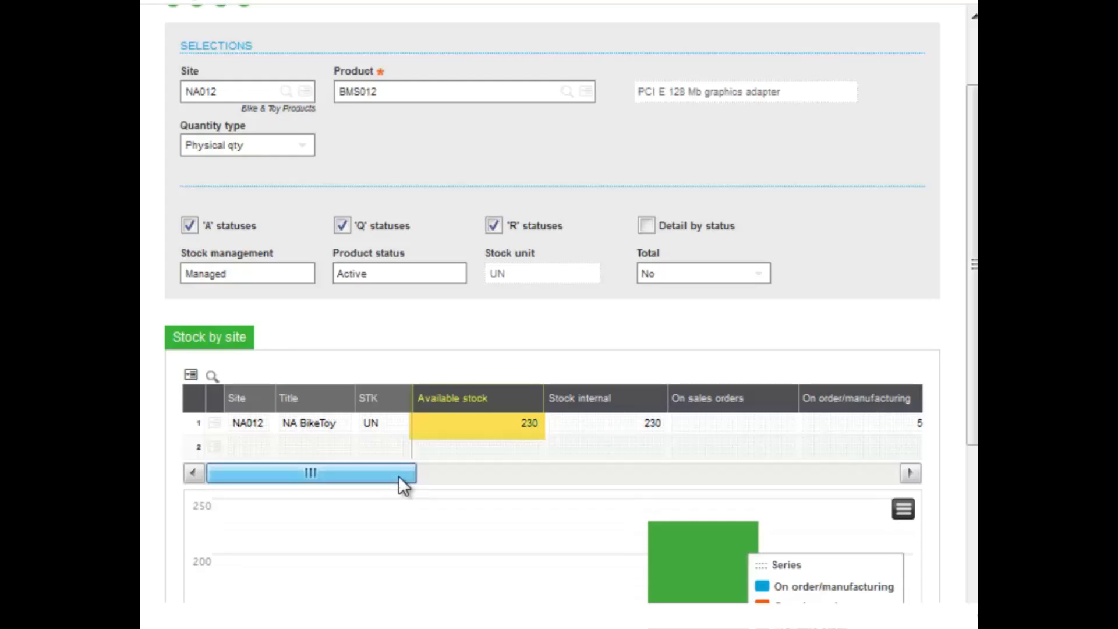
left_click_drag(398, 476, 382, 473)
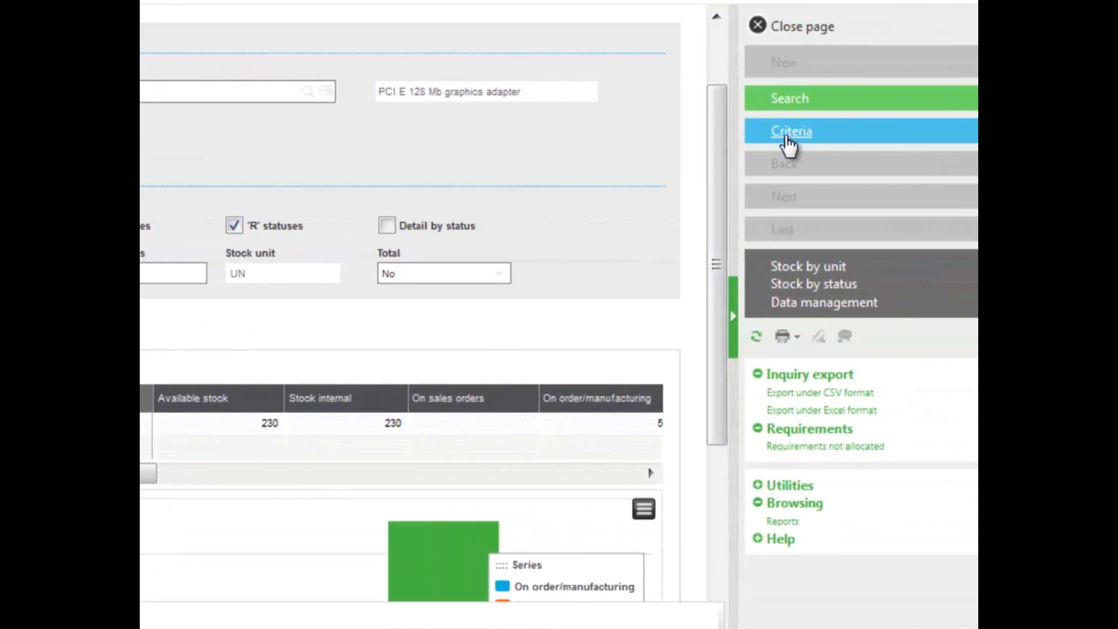
Enable Detail by status in the inquiry criteria and reload the stock grid
left_click(799, 134)
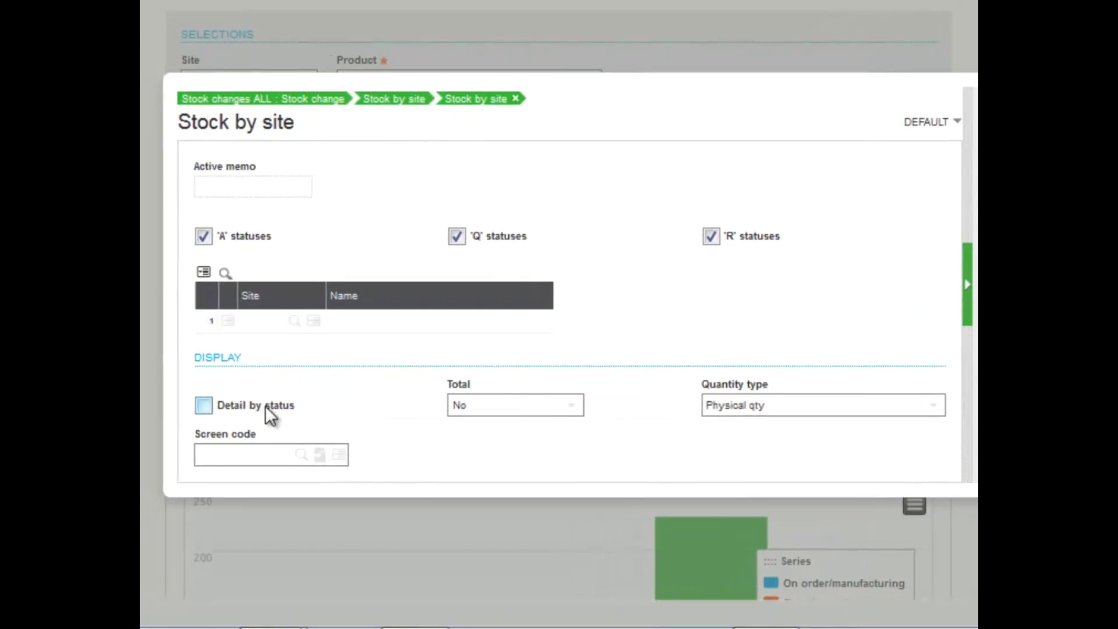
left_click(209, 406)
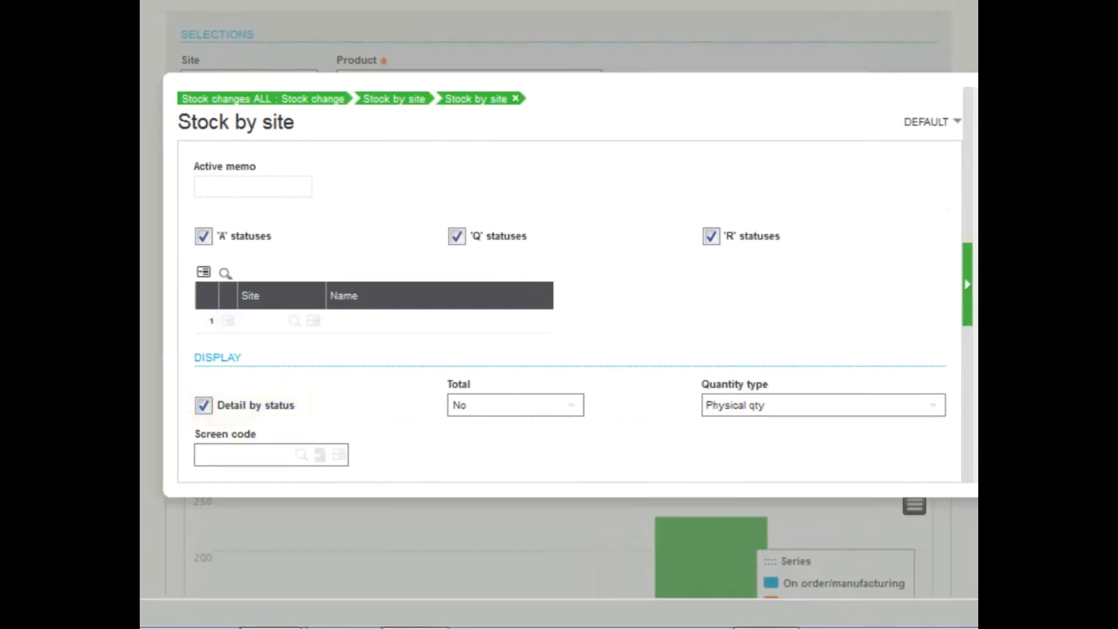
key("Return")
left_click(471, 512)
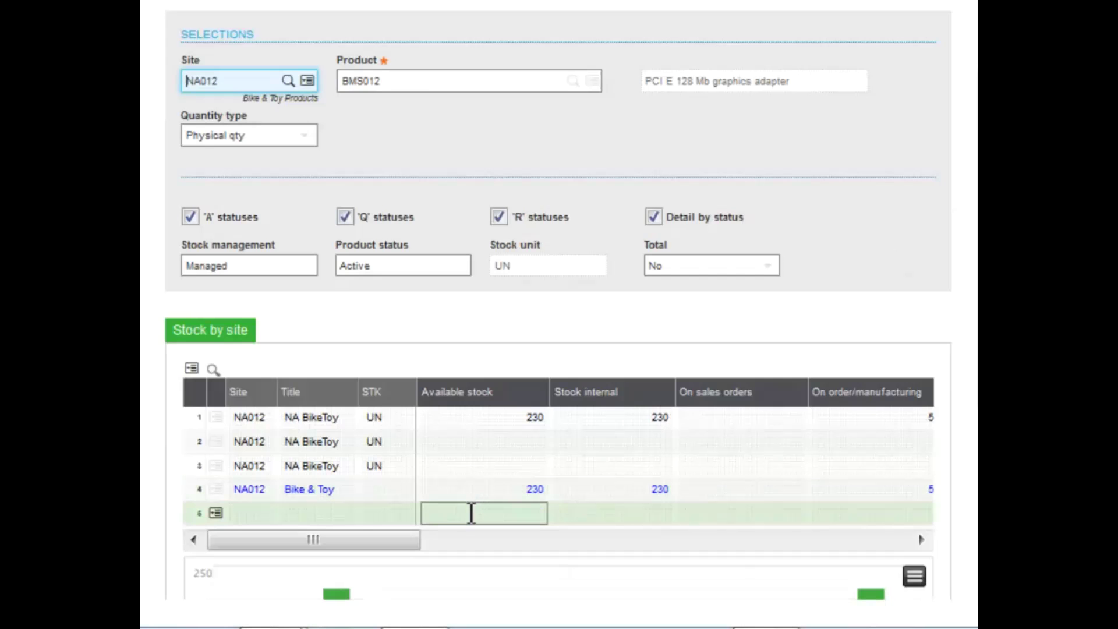
Open Stock transactions for BMS012 at NA012 from the first stock row
left_click(215, 417)
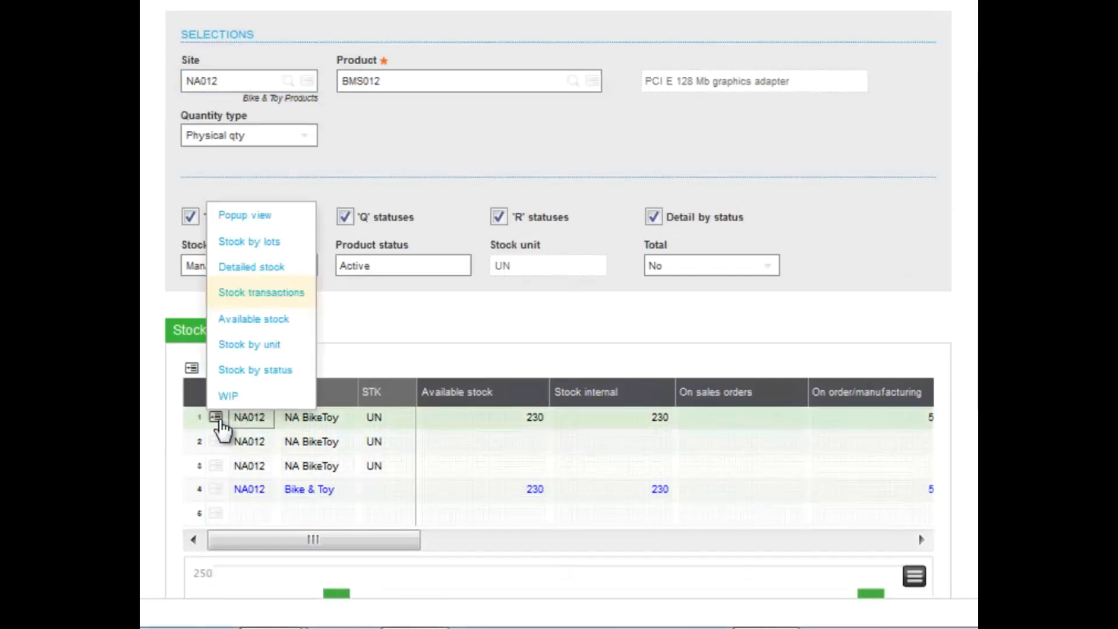
left_click(257, 305)
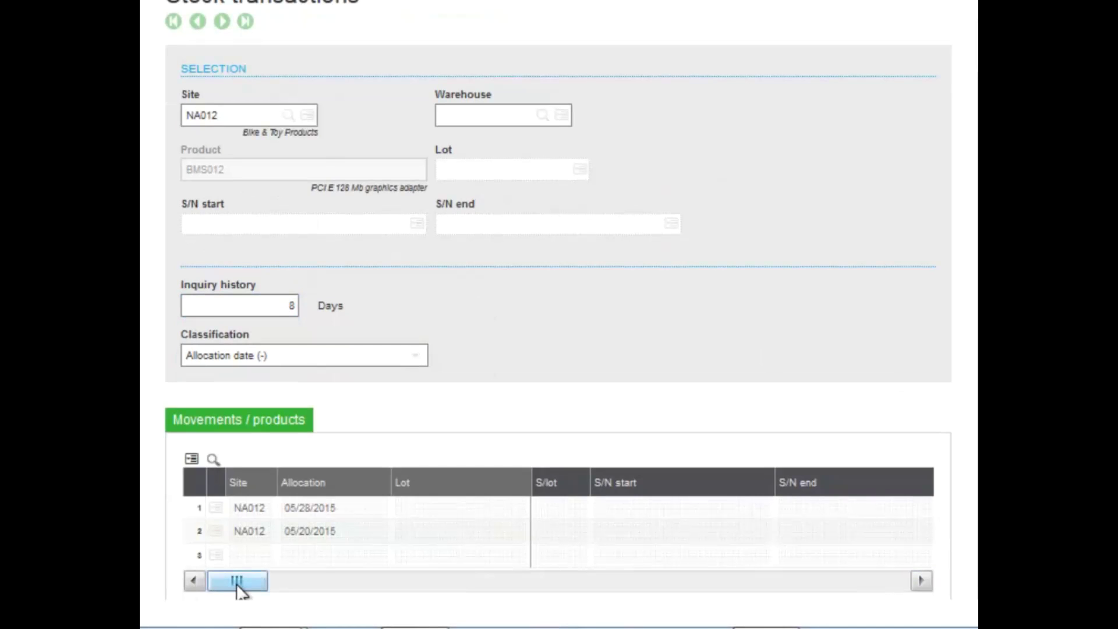
left_click_drag(242, 583, 196, 591)
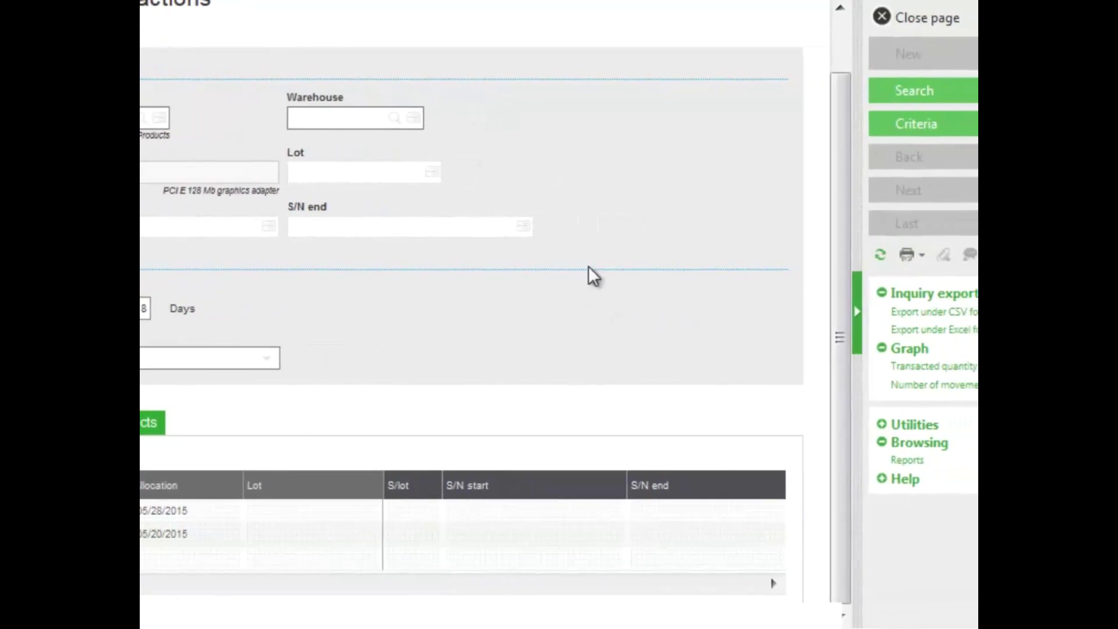
Add Internal movements and Stock adjustment movements to the inquiry criteria
left_click(913, 131)
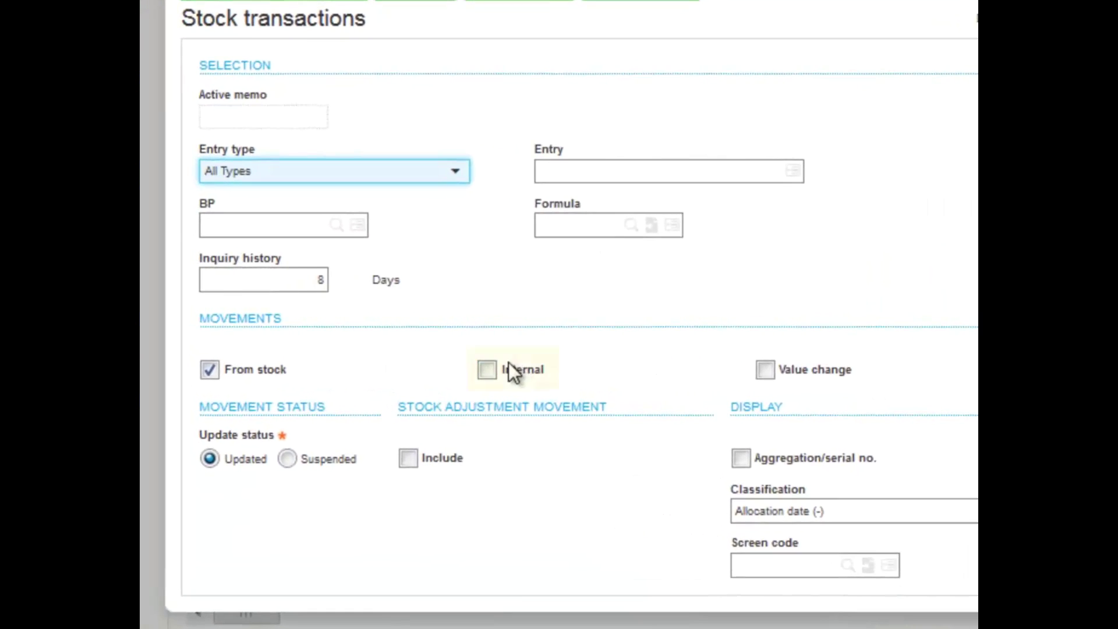
left_click(494, 370)
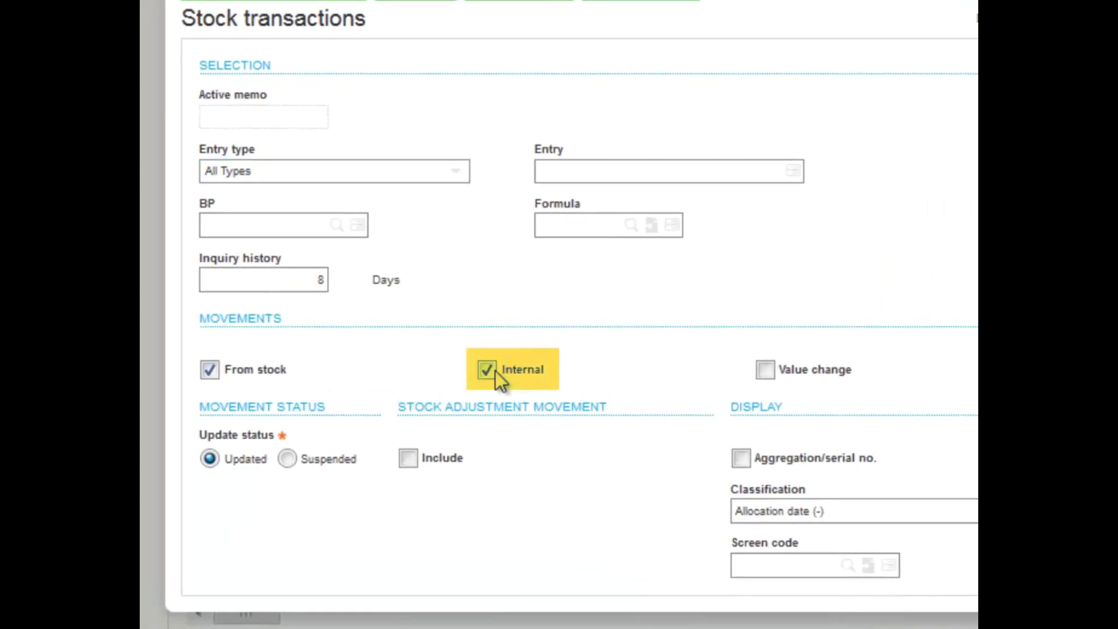
left_click(414, 461)
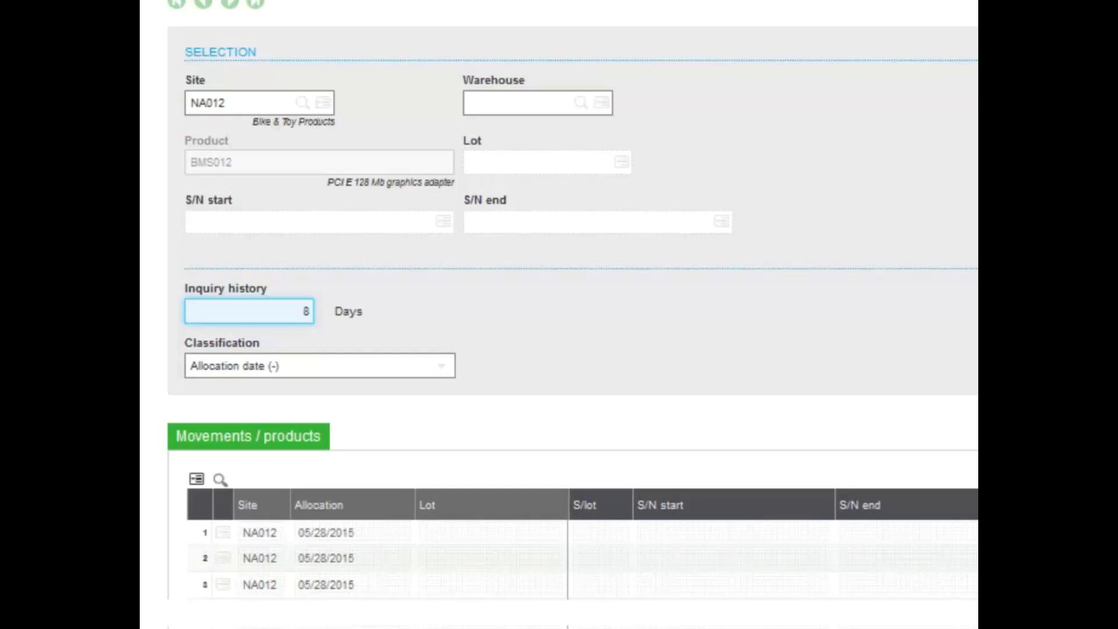
Refresh the BMS012 movements and confirm -100 UN from QUA01 and +100 UN into STO907
key("Tab")
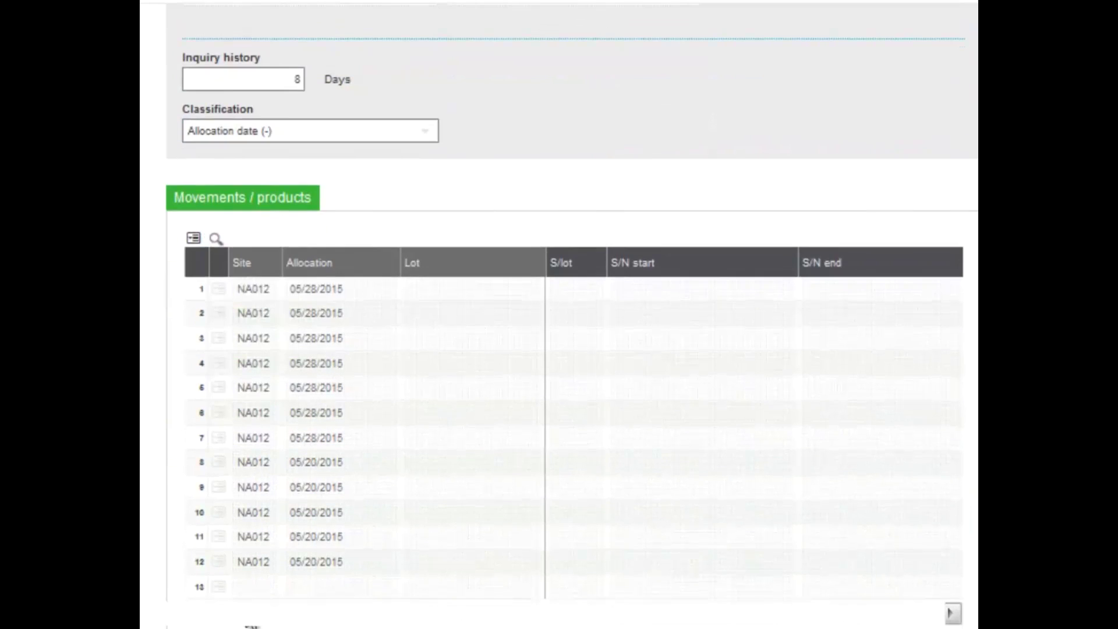
scroll(291, 605, "right", 6)
scroll(347, 596, "left", 4)
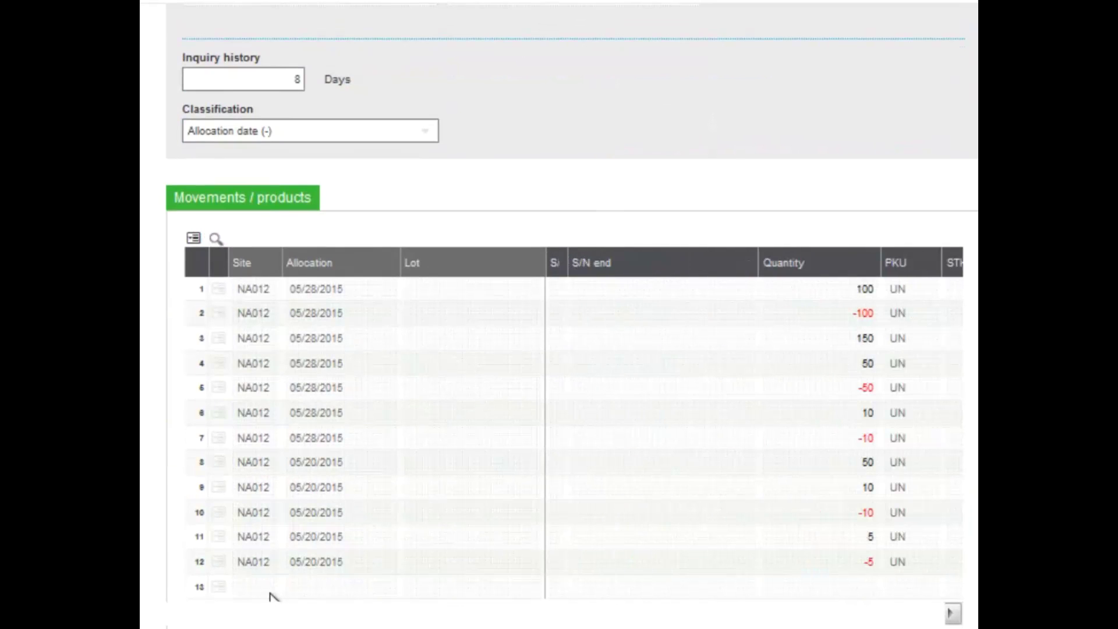
scroll(279, 594, "right", 4)
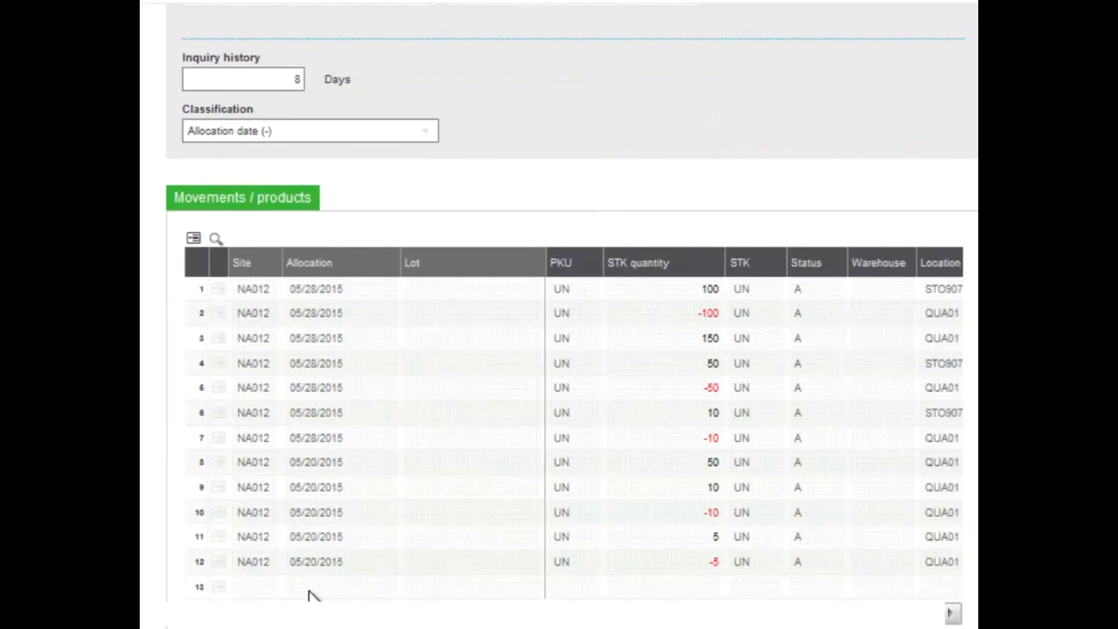
scroll(312, 593, "right", 2)
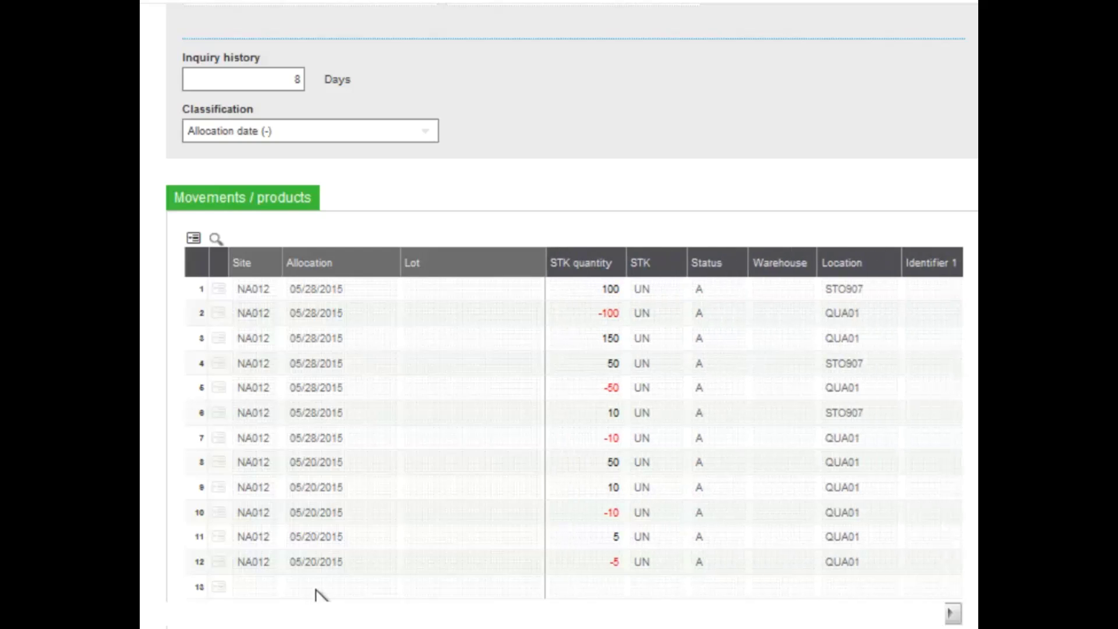
left_click(785, 404)
left_click(841, 315)
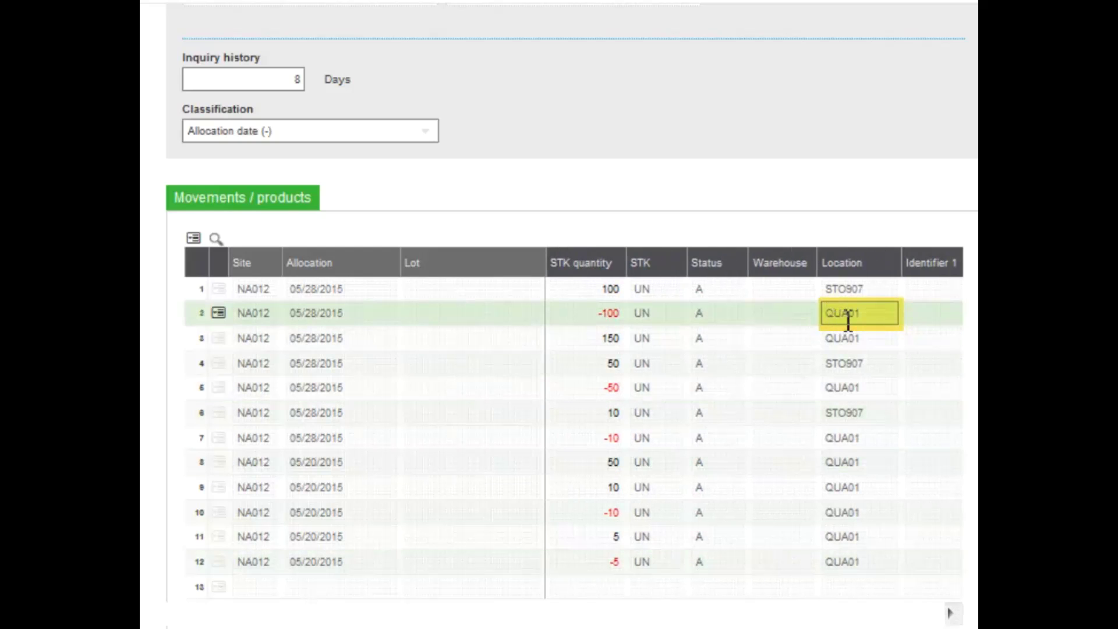
left_click(855, 291)
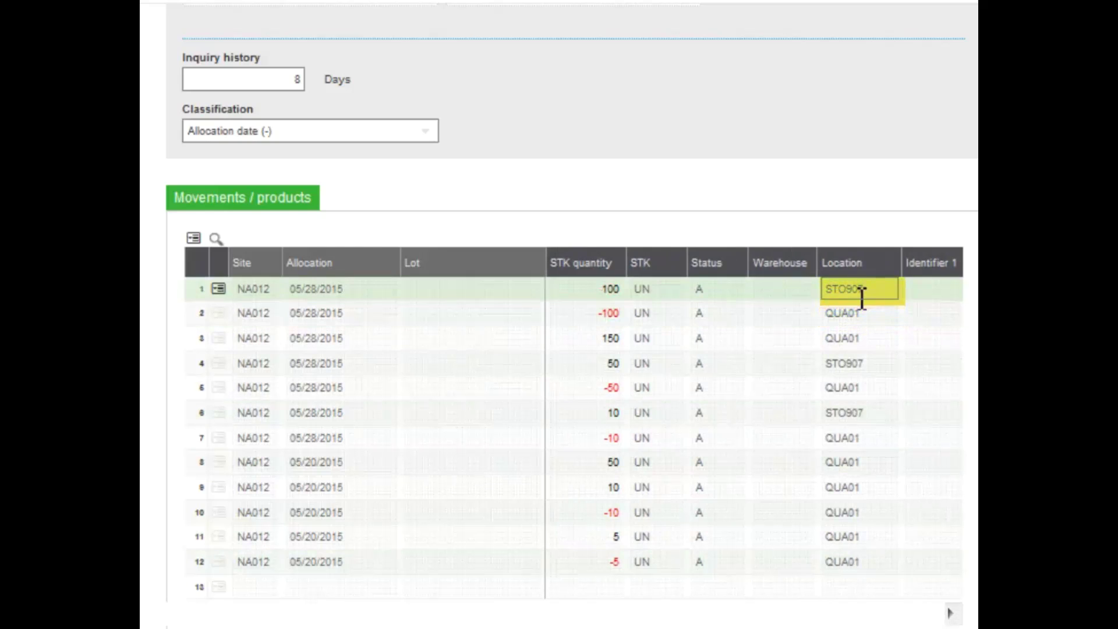